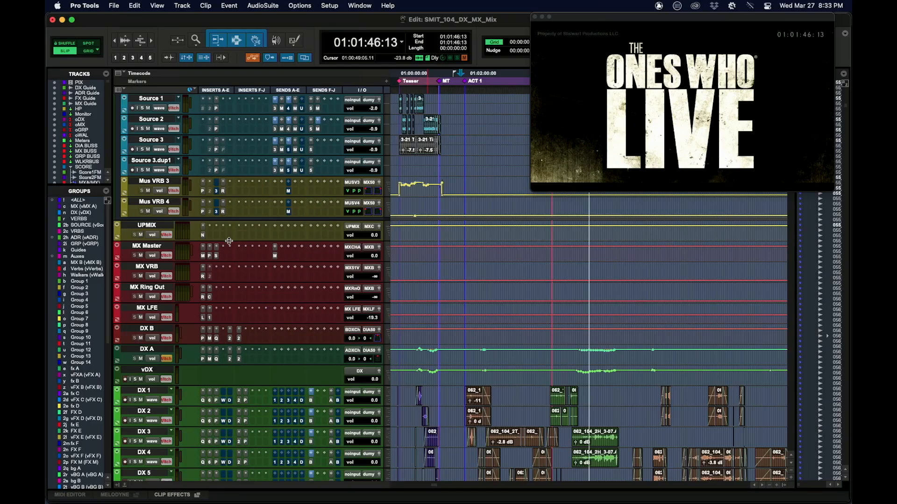
Examine the DX 1 insert plug-ins in order: FabFilter Pro-Q 3, MultiDynamics 6, Pro Compressor, WNS, FabFilter Pro-DS, soothe2 and insert G.
scroll(219, 233, down, 8)
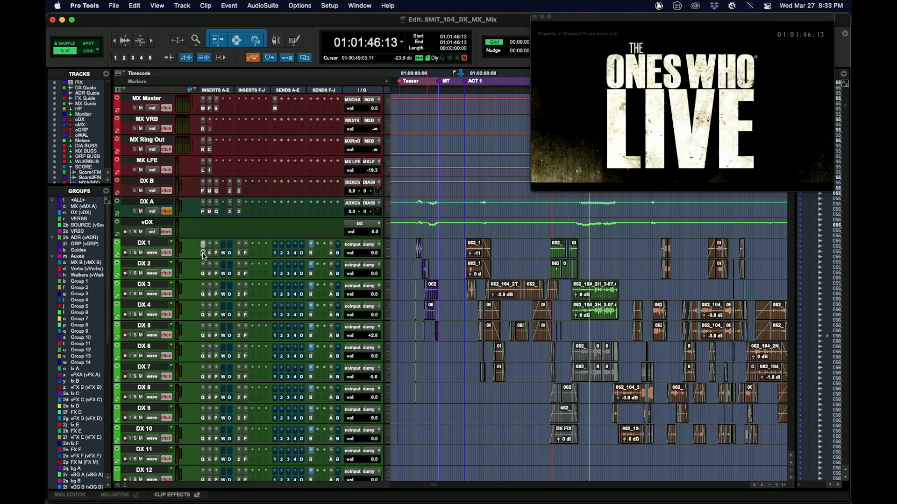
click(203, 253)
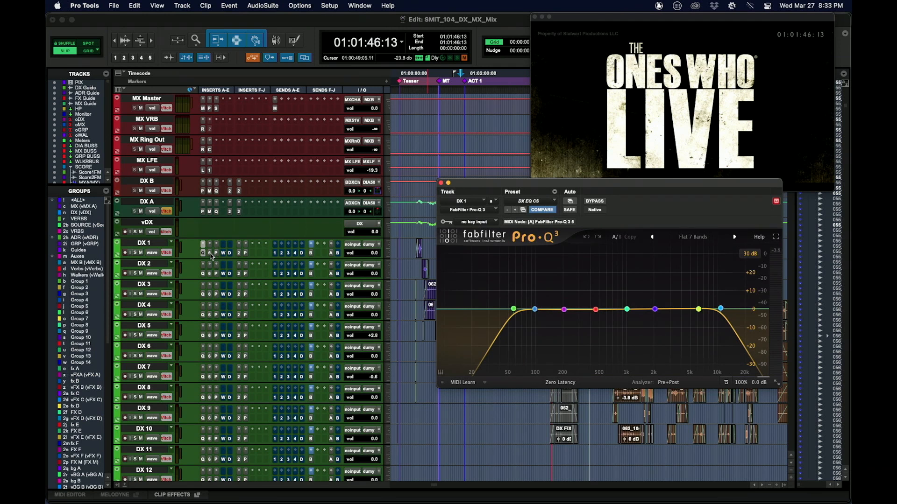
click(210, 254)
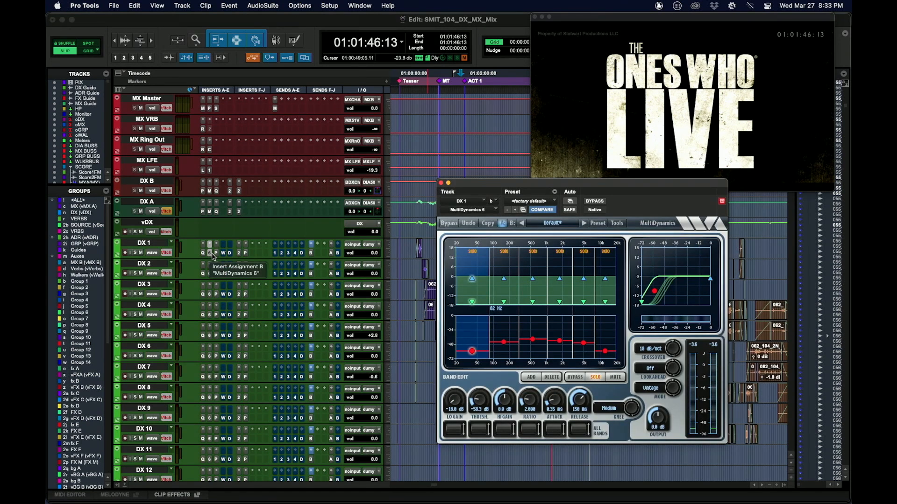
click(217, 253)
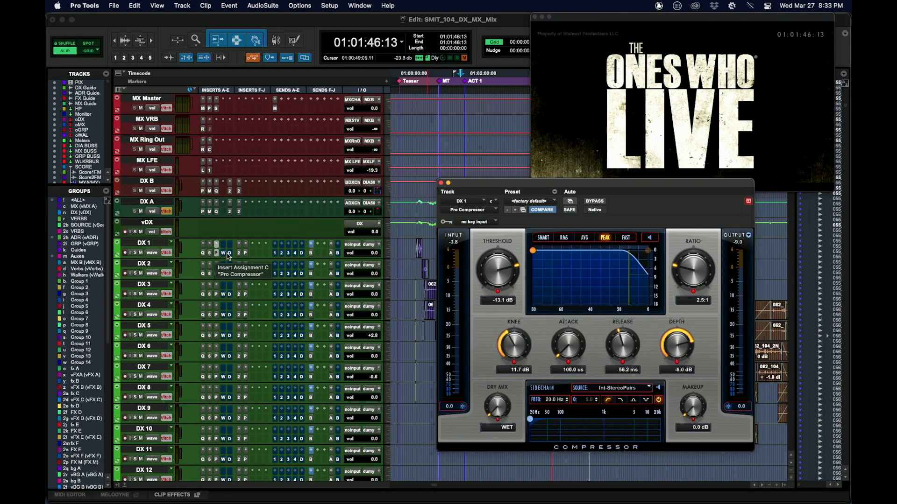
click(223, 254)
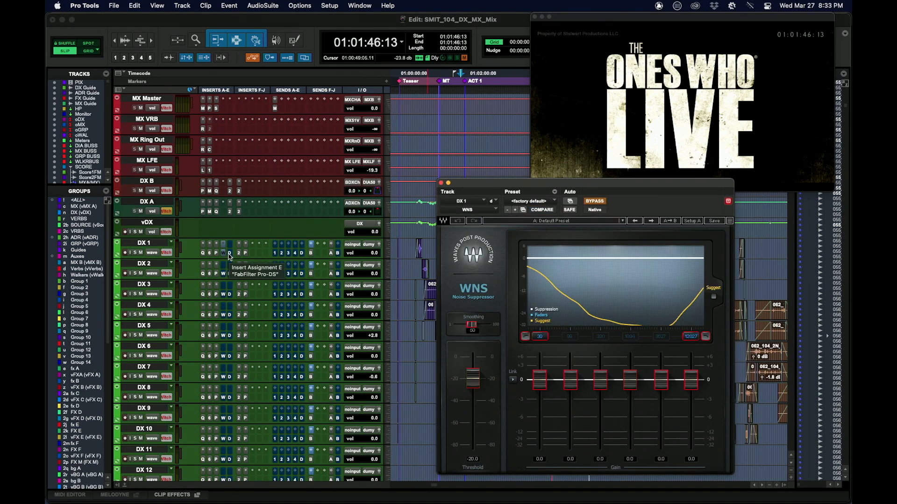
click(230, 254)
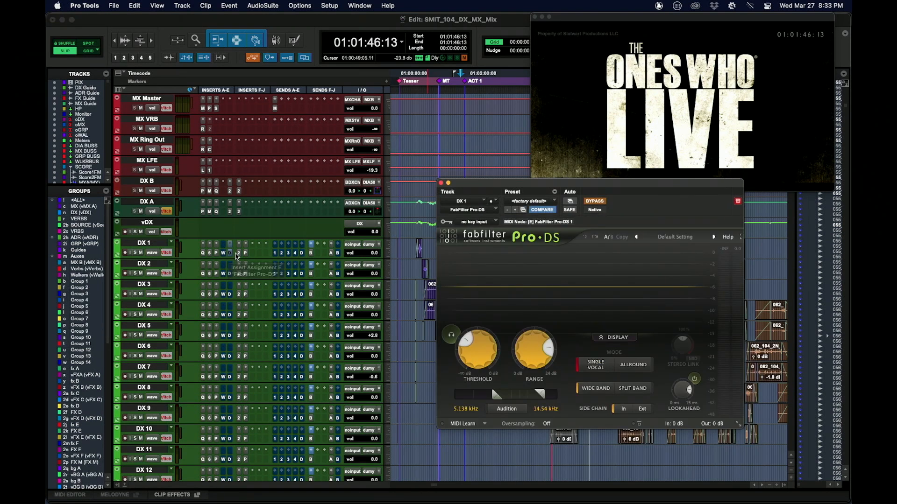
click(238, 254)
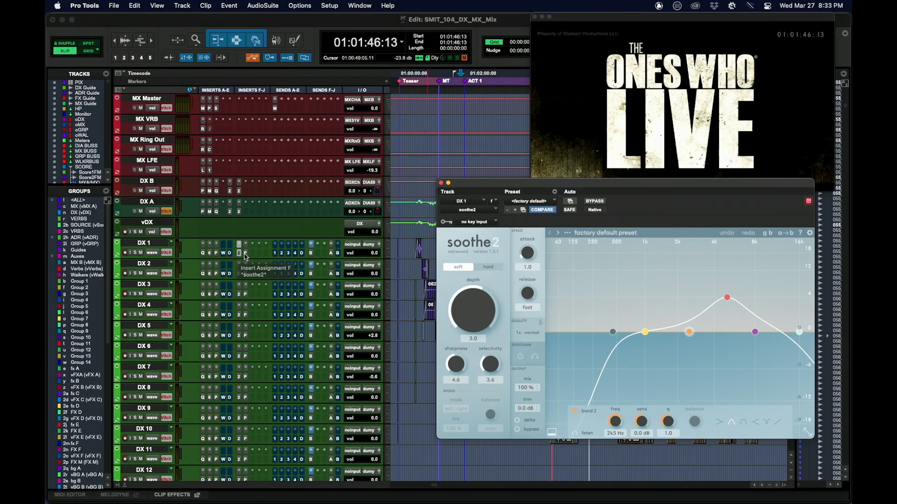
click(245, 254)
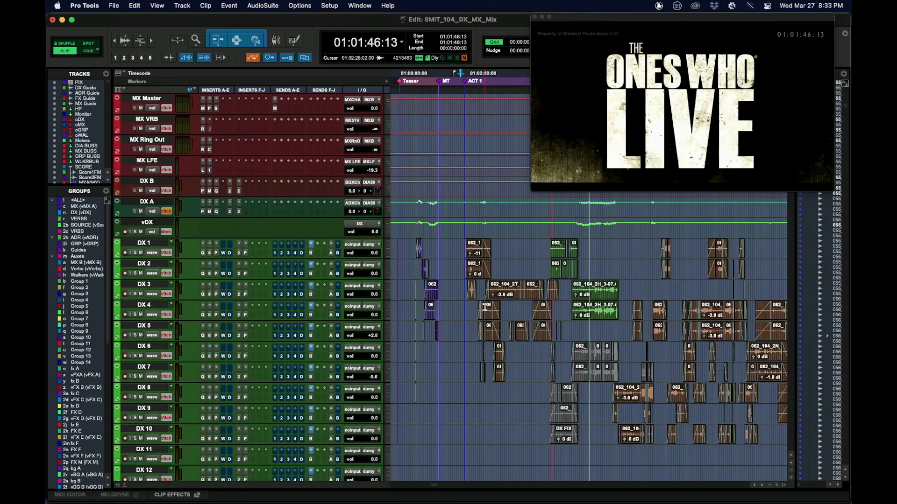
Play the Main Title score cue from 01:01:22:10 with the Score 1 stem soloed.
scroll(484, 307, up, 2)
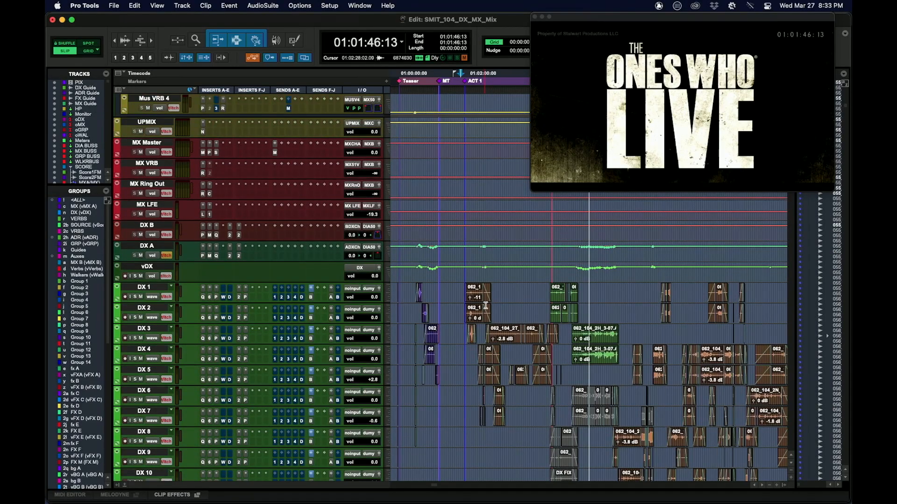
scroll(484, 304, up, 10)
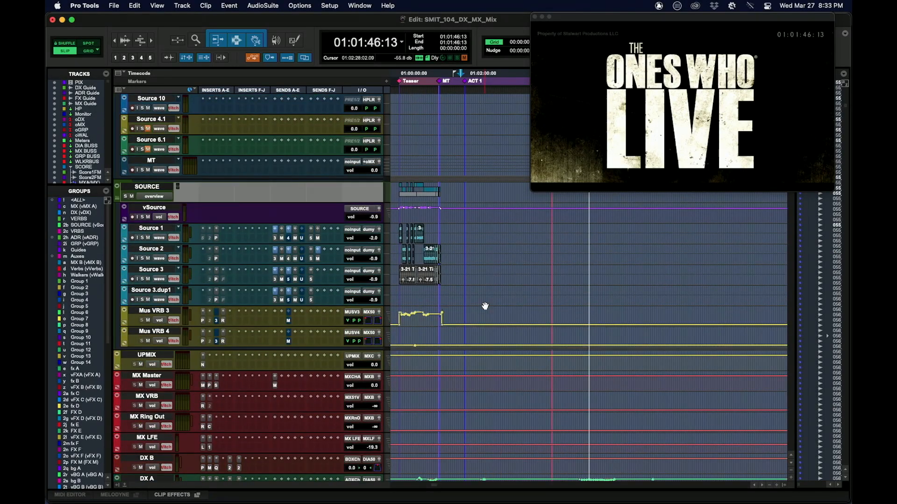
scroll(485, 306, up, 15)
scroll(485, 323, down, 3)
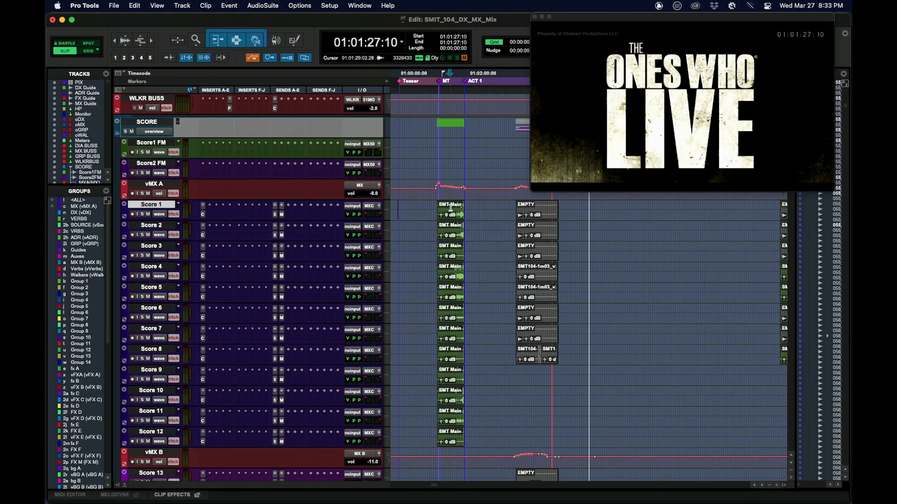
key(t)
key(t)
key(t)
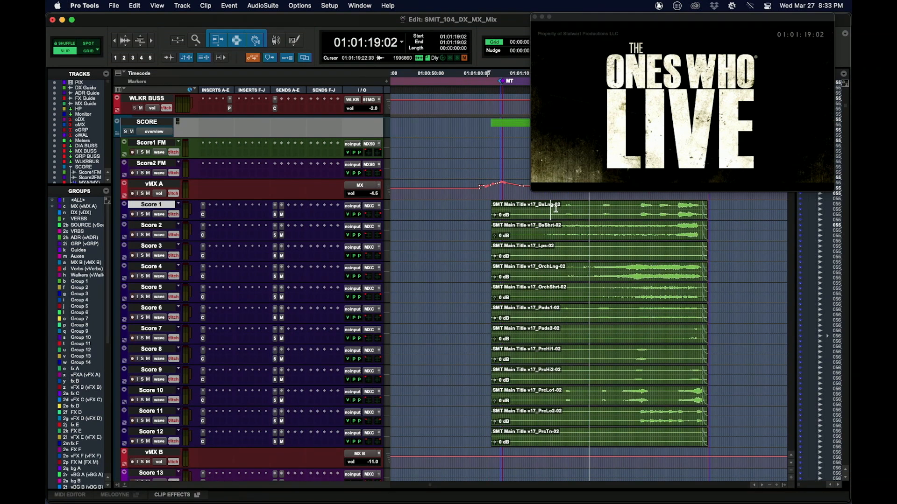
key(t)
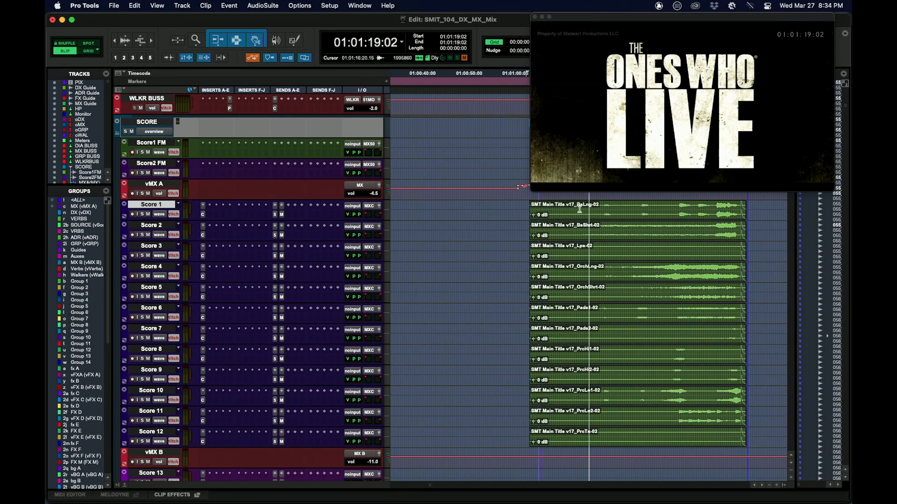
click(603, 210)
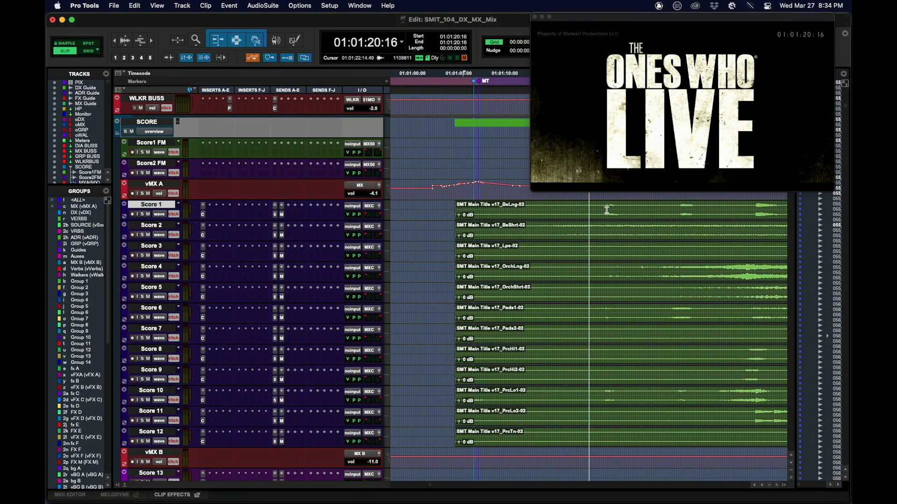
key(t)
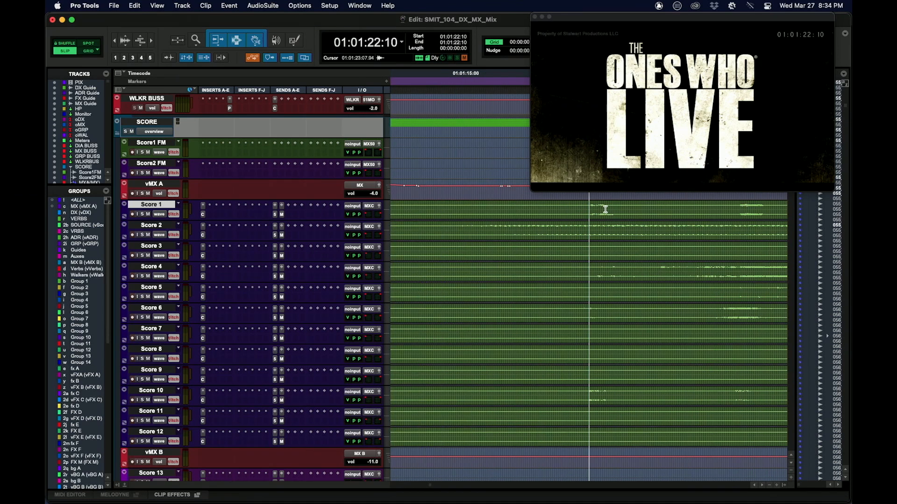
key(r)
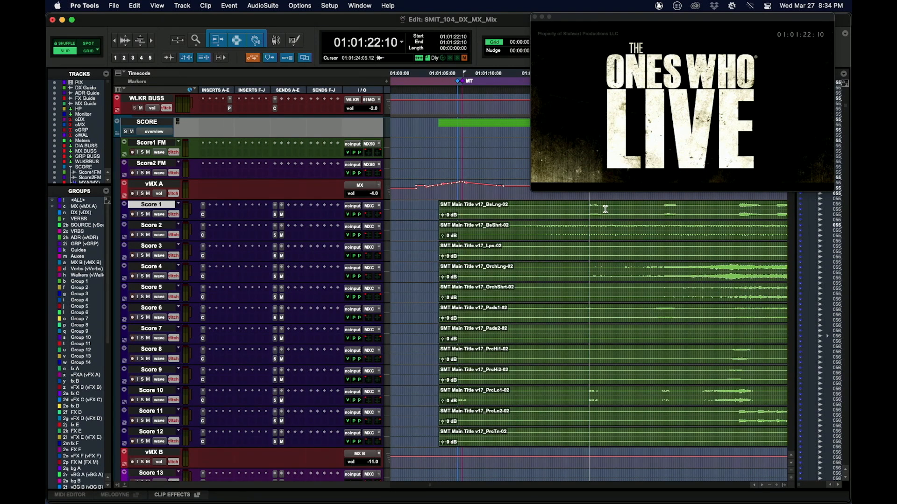
key(space)
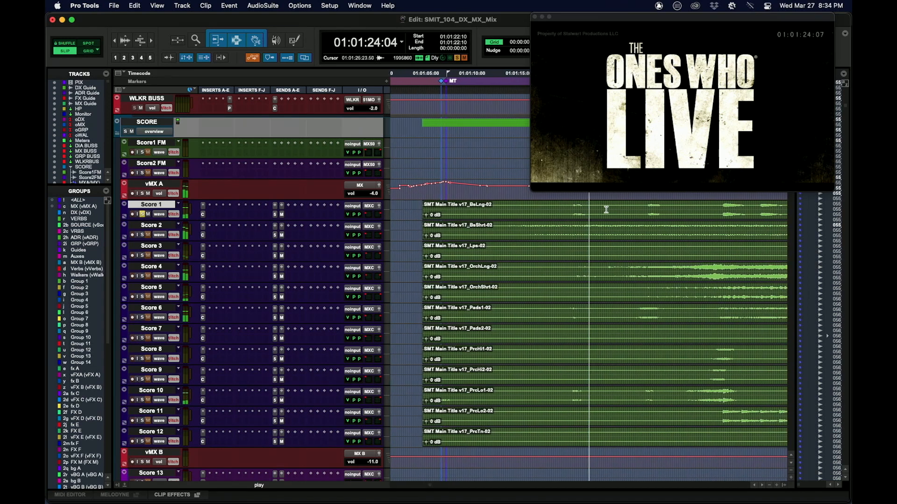
Audition the soloed Score 1 stem from 01:01:38:09 and the soloed Score 2 stem from 01:01:22:05.
click(709, 209)
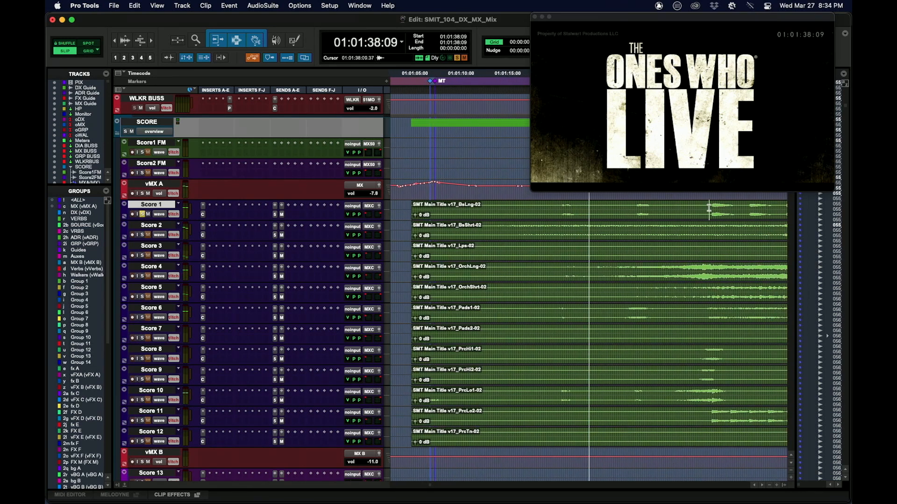
key(space)
key(space)
key(space)
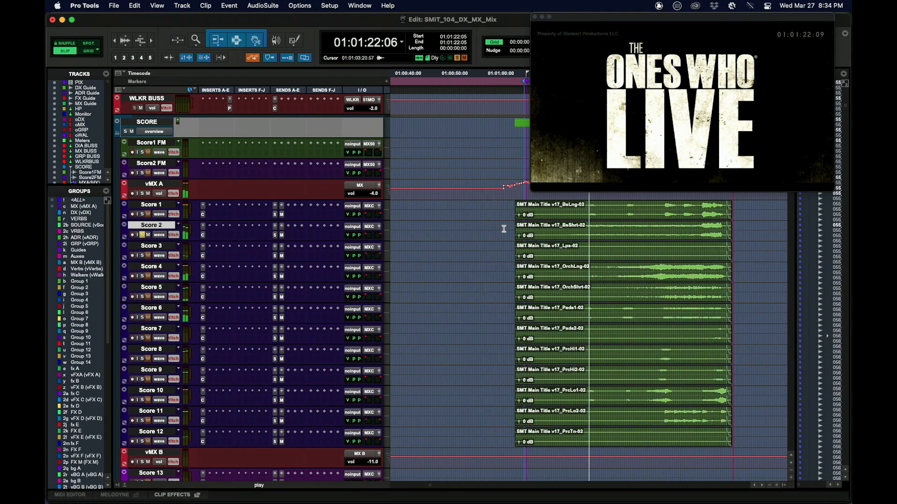
key(super+bracketright)
key(super+bracketleft)
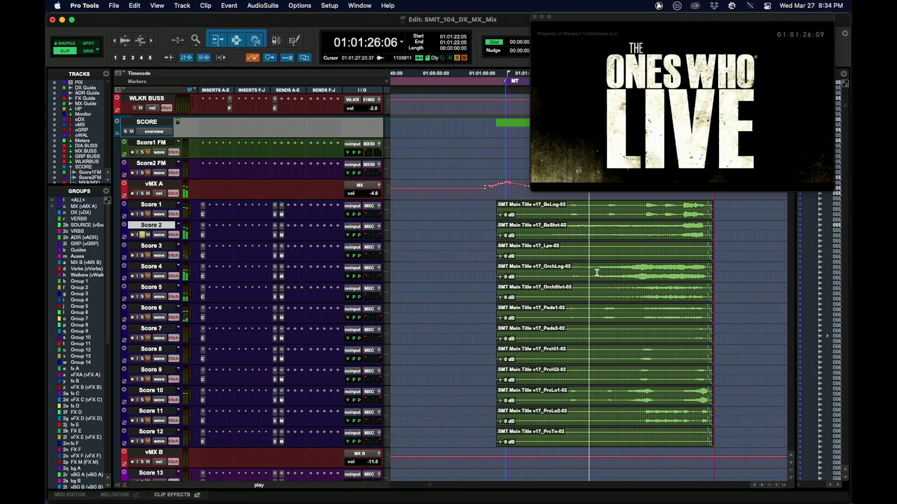
key(space)
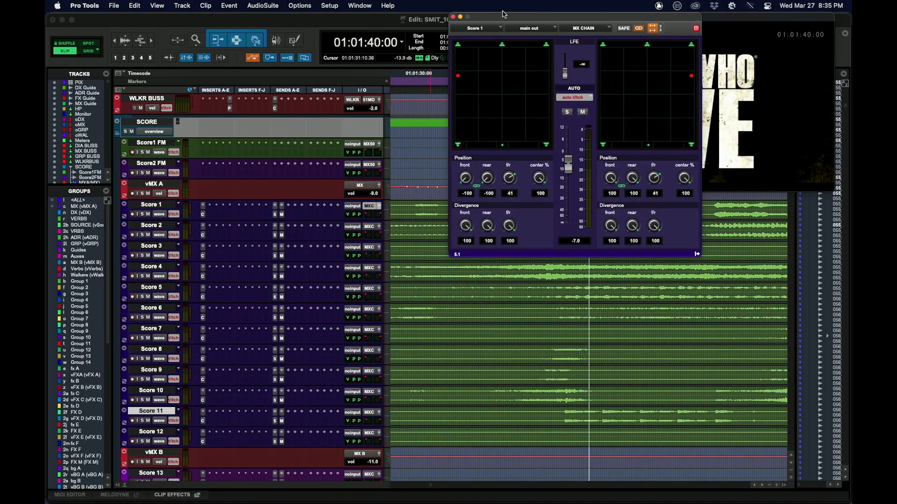
Move the Score 1 panner window clear of the video and play the soloed Score 11 stem from 01:01:38:19.
drag(502, 20, 454, 32)
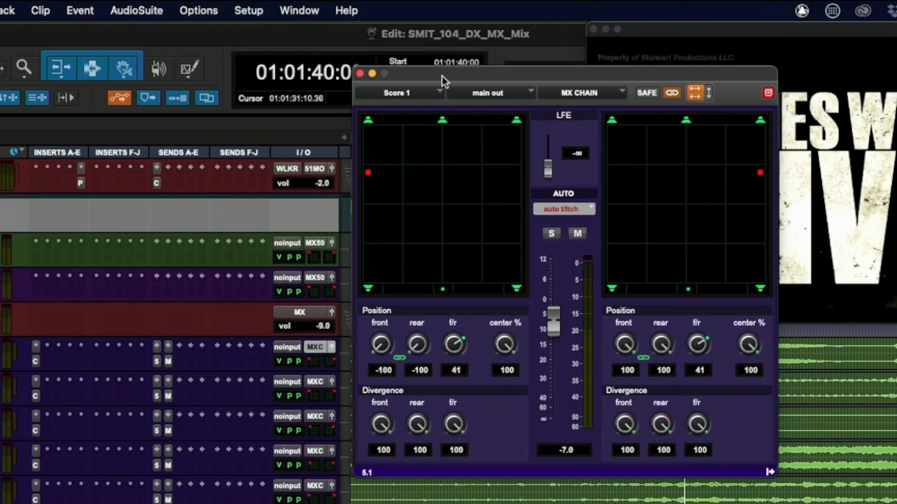
drag(442, 76, 226, 6)
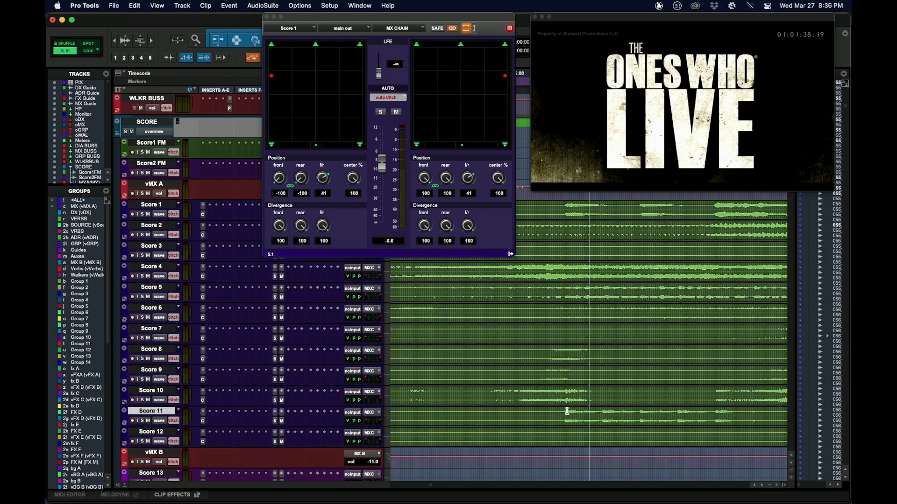
key(space)
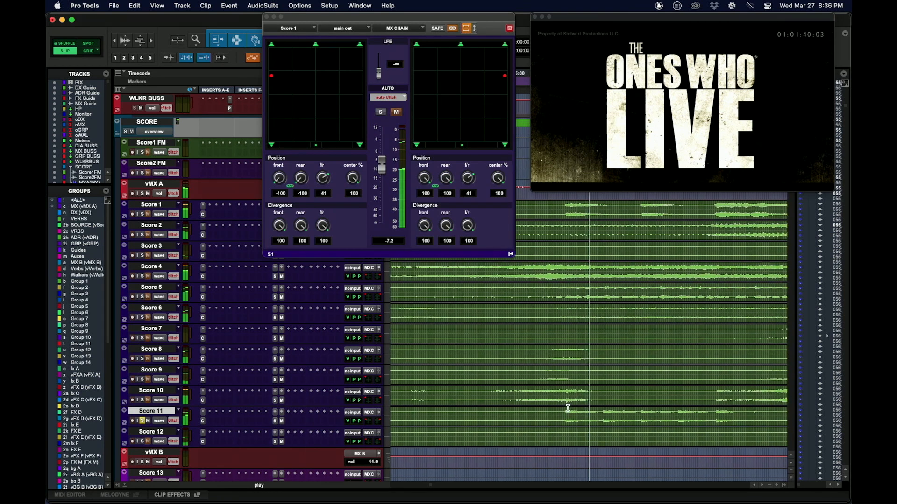
Locate the SMT104-1m04 score cue and audition its soloed Score 5 stem with that track's surround panner open.
key(super+[)
key(super+[)
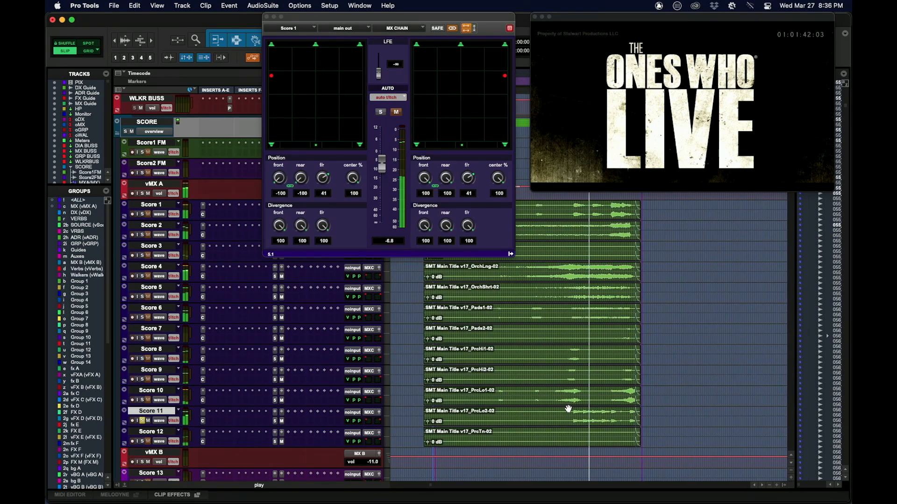
key(super+[)
key(super+[)
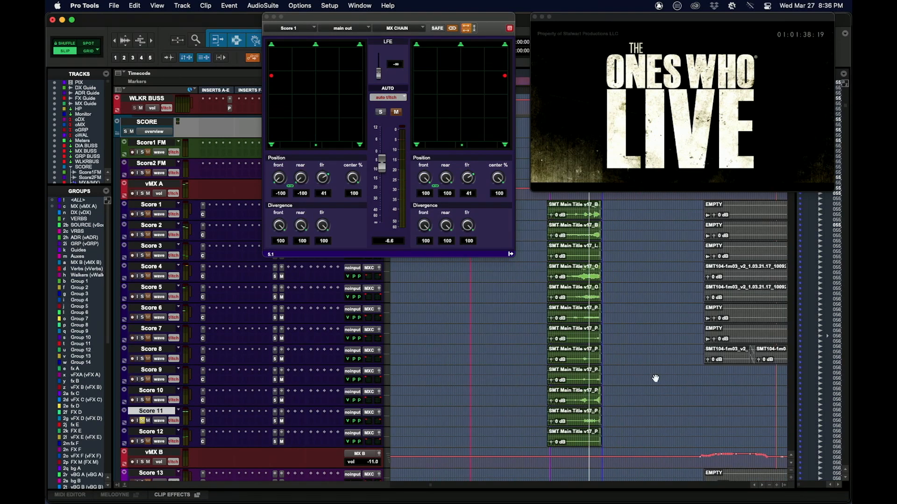
key(super+[)
key(super+[)
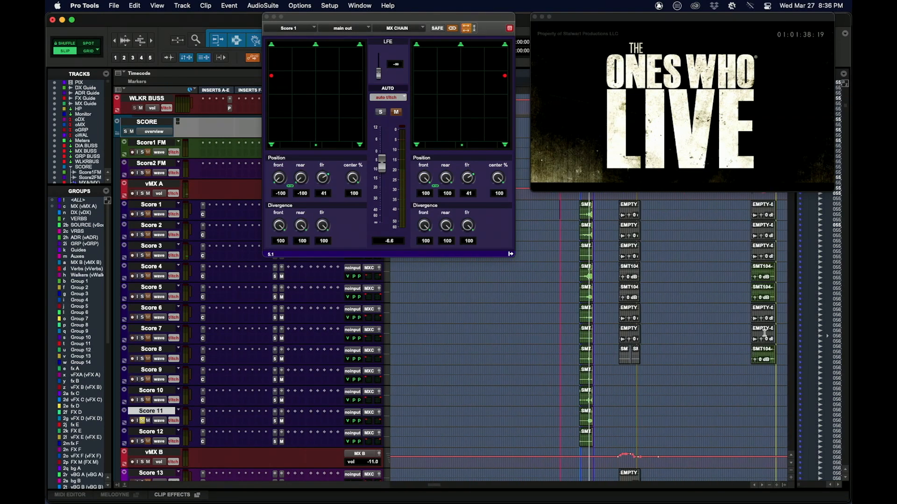
click(764, 332)
key(super+])
key(super+])
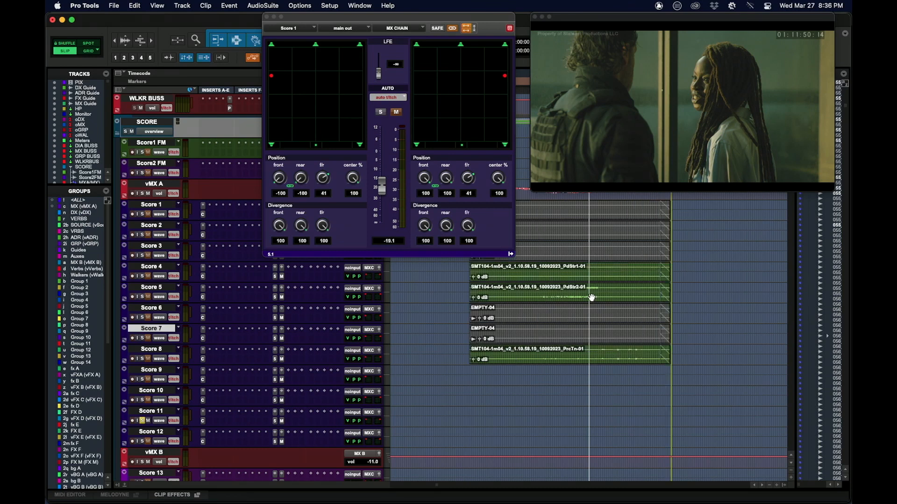
click(570, 291)
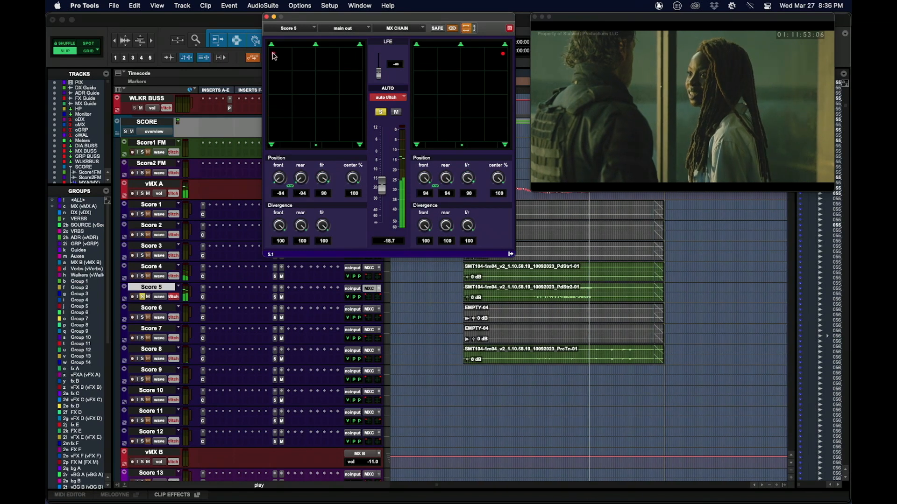
key(space)
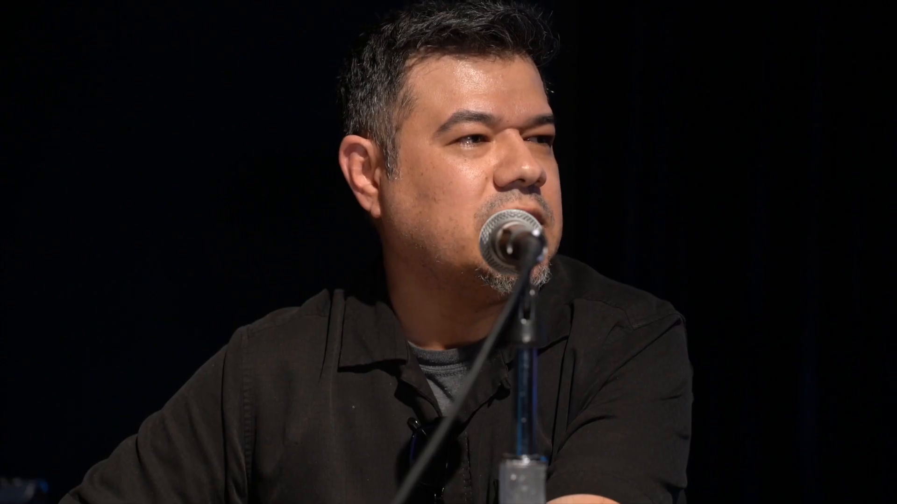
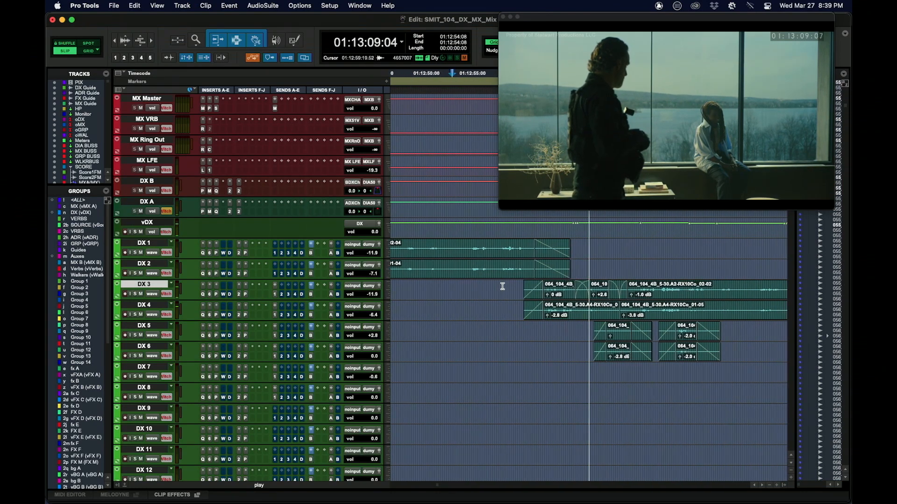
Stop playback, solo the DX Guide track and route its output to 5.1 MONITOR (5.1).
key(space)
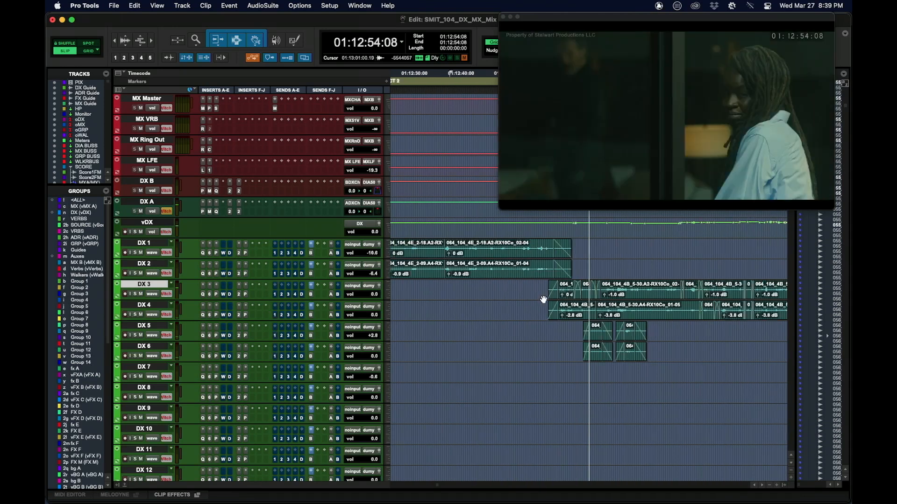
scroll(542, 285, down, 6)
scroll(543, 282, up, 15)
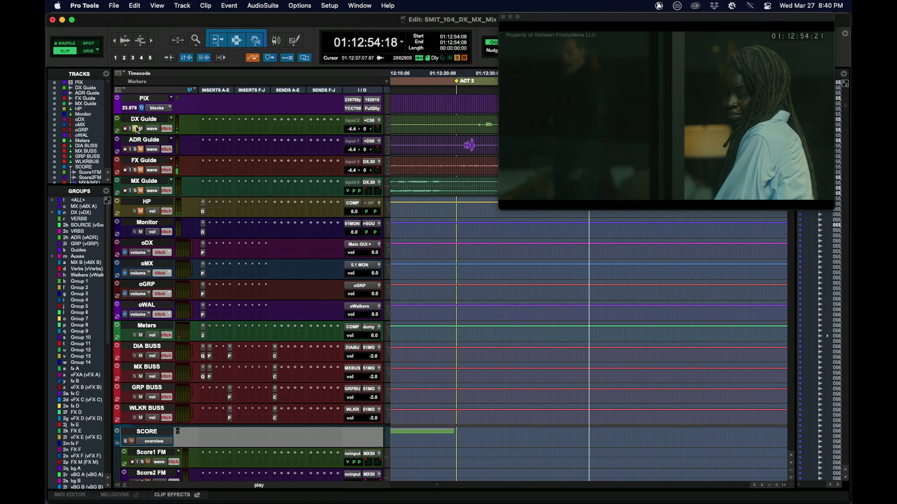
key(space)
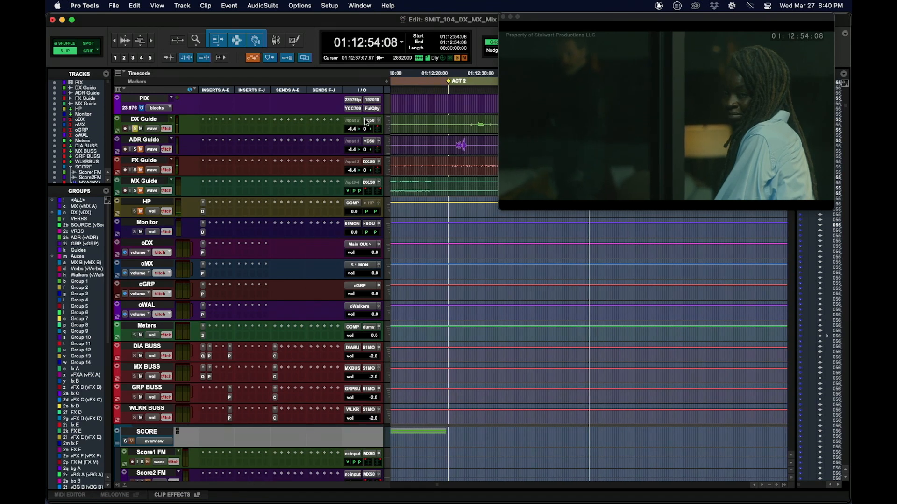
mouse_move(368, 122)
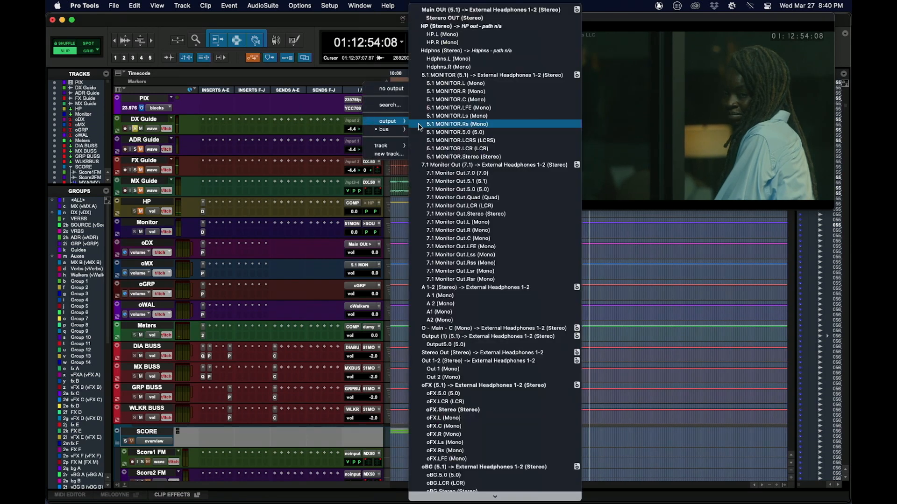
click(485, 76)
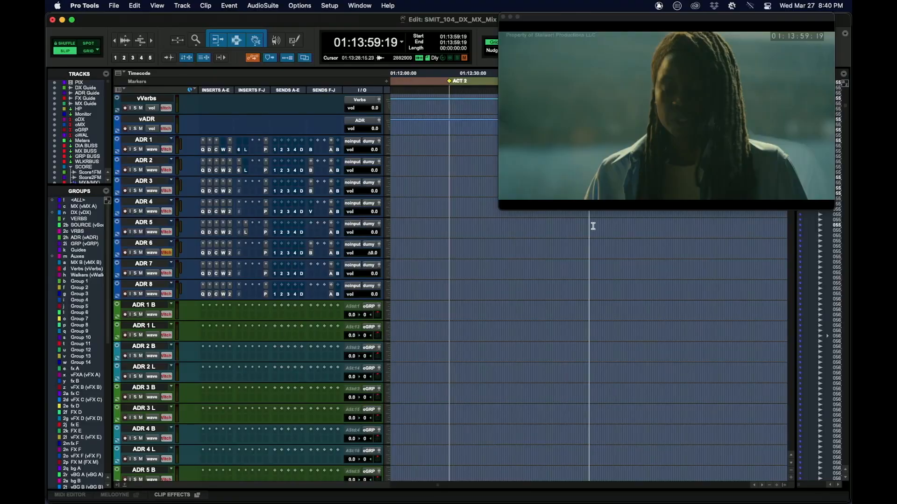
Step through the ADR 1 clips from 01:14:37:12 to the cluster of ADR clips after 01:20:42:12.
scroll(602, 240, up, 5)
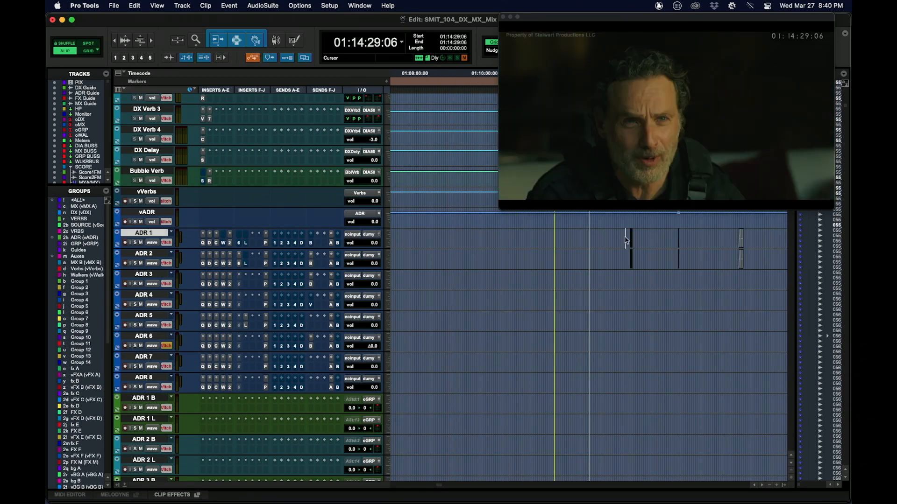
key(t)
key(t)
key(t)
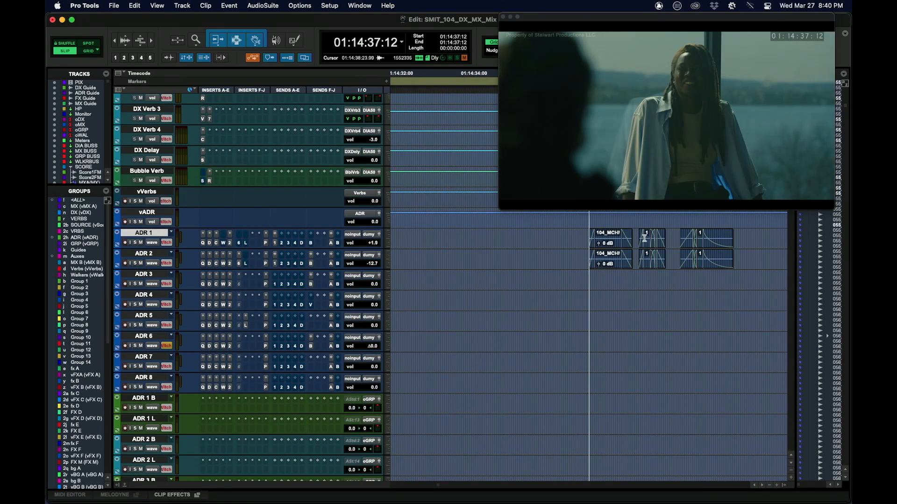
key(r)
key(r)
key(Tab)
key(Tab)
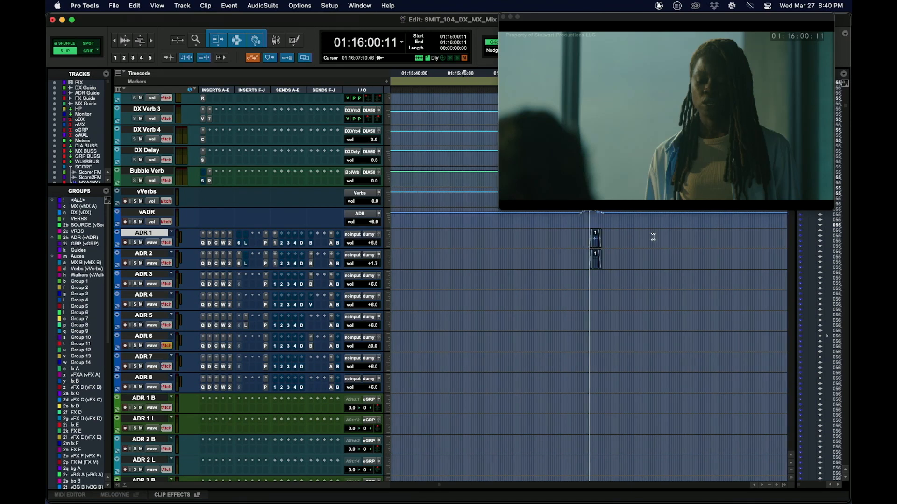
key(r)
key(Tab)
key(Tab)
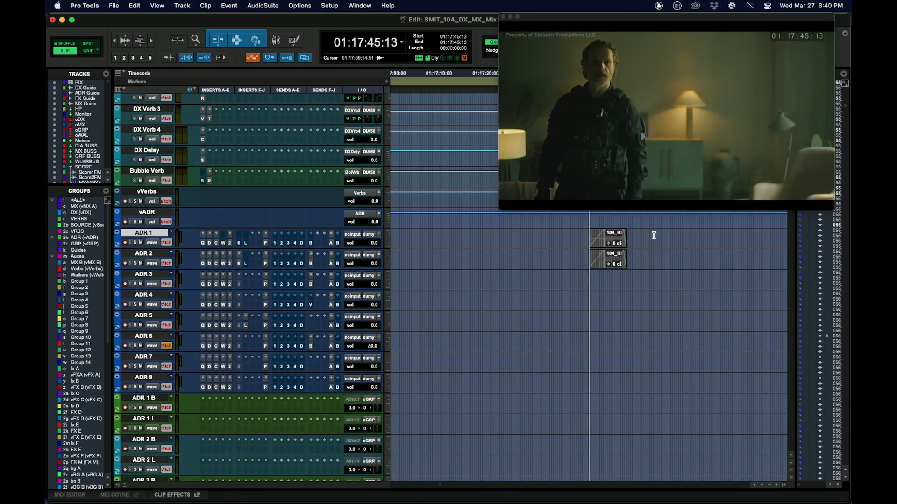
key(Tab)
key(Tab)
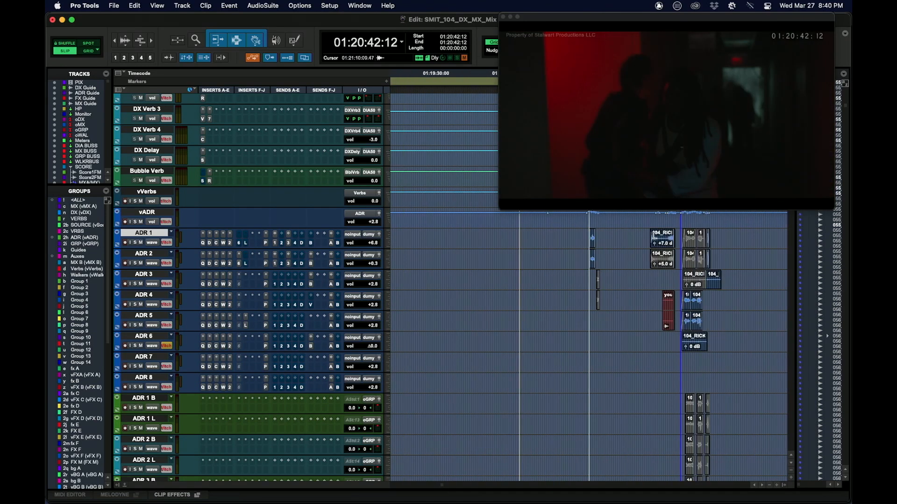
Examine the ADR clips around 01:21:10 and place the cursor on the ADR 1 clip at 01:21:16:12.
key(r)
click(652, 277)
key(t)
key(t)
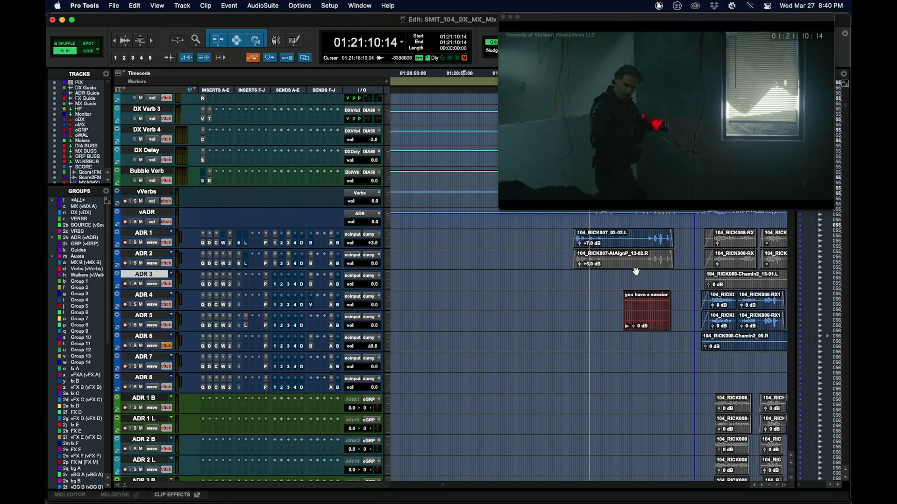
key(r)
click(575, 234)
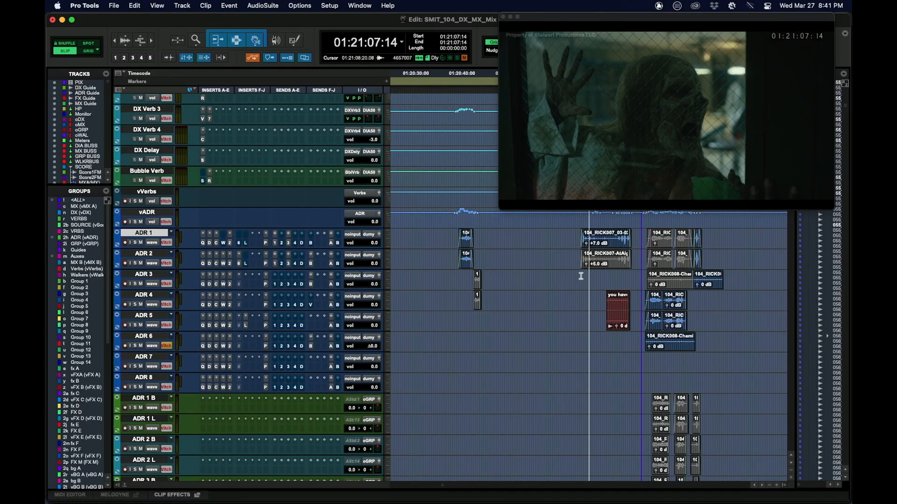
click(581, 275)
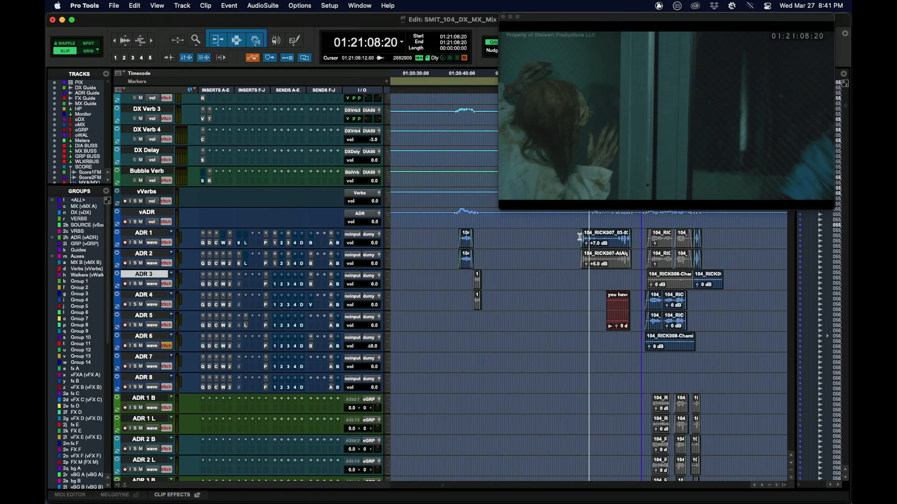
click(580, 237)
click(618, 237)
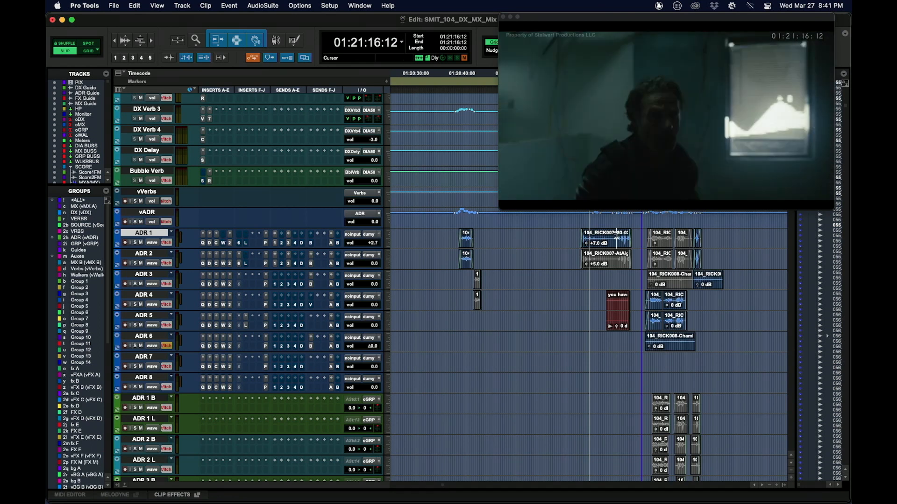
Audition the scene from 01:21:17:20 with the ADR 4 to ADR 6 clips muted, and undo the muting.
drag(642, 293, 708, 338)
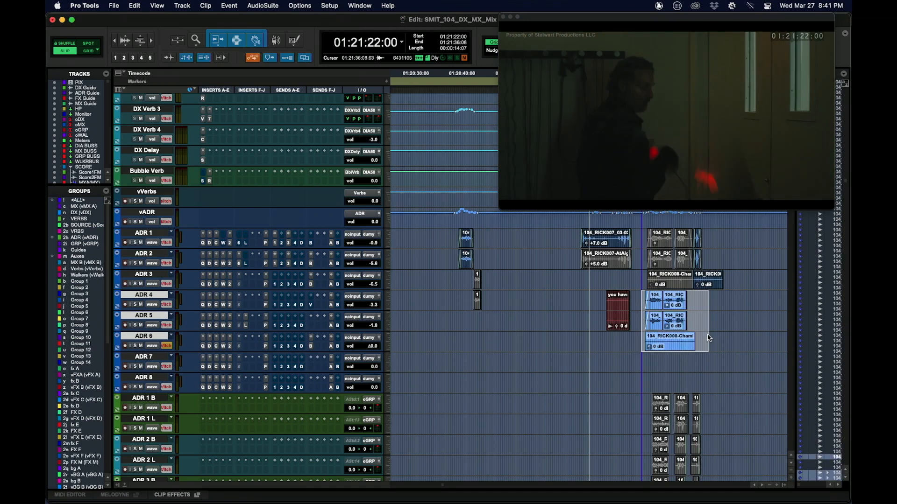
click(623, 339)
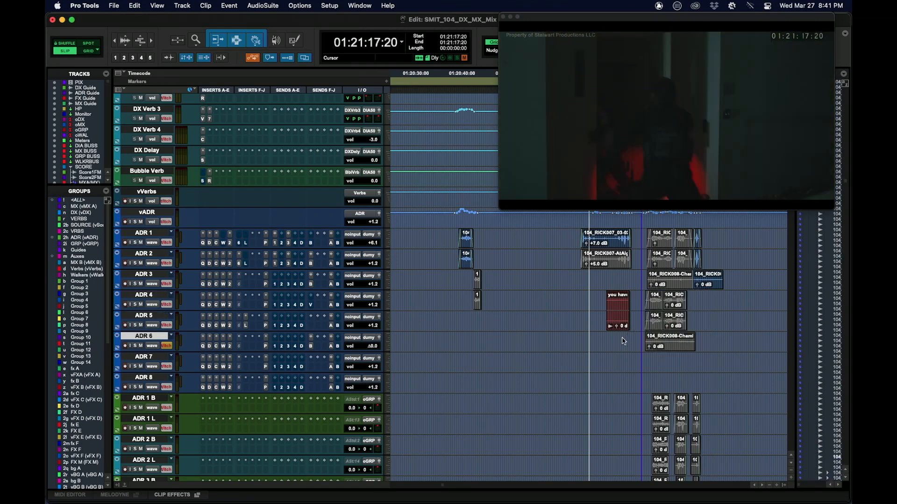
key(space)
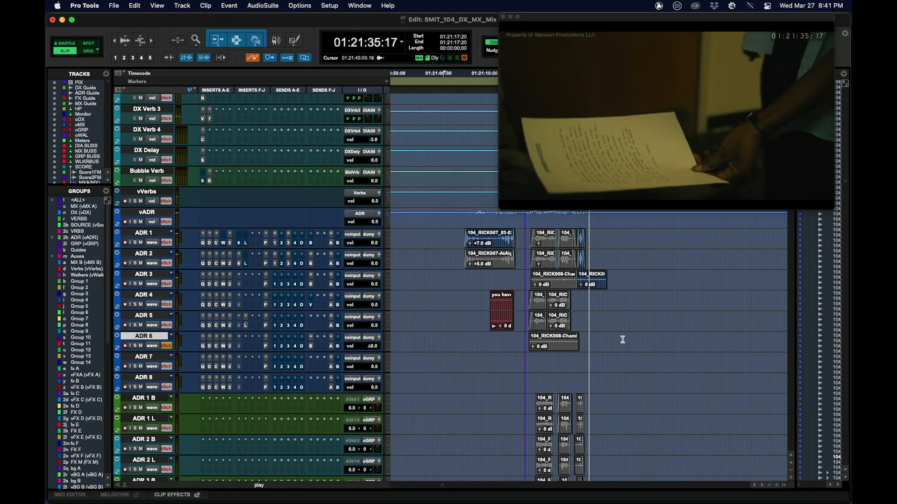
key(space)
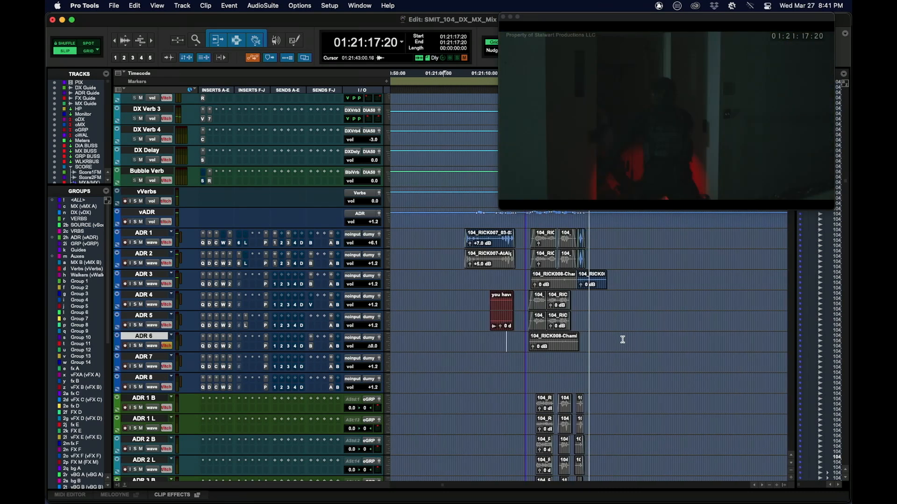
key(super+z)
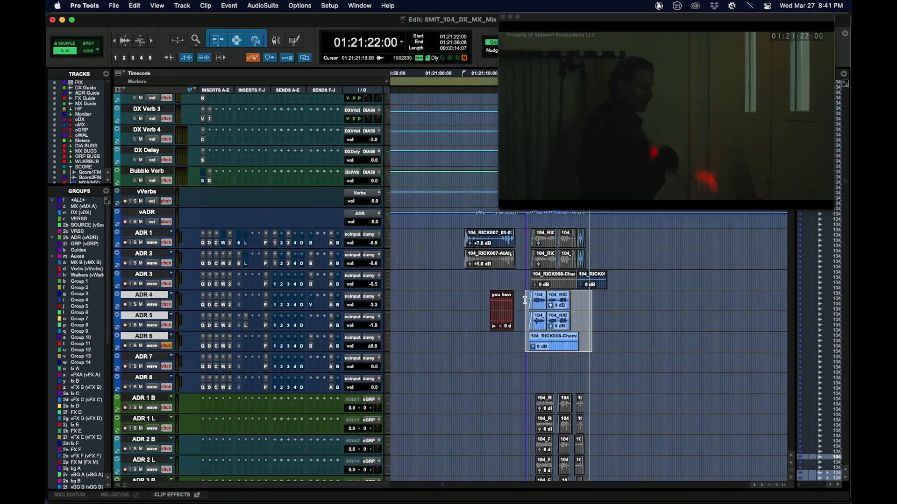
Play the scene from 01:21:22:13 on ADR 4 with the ADR 4 to ADR 6 clips active.
click(524, 300)
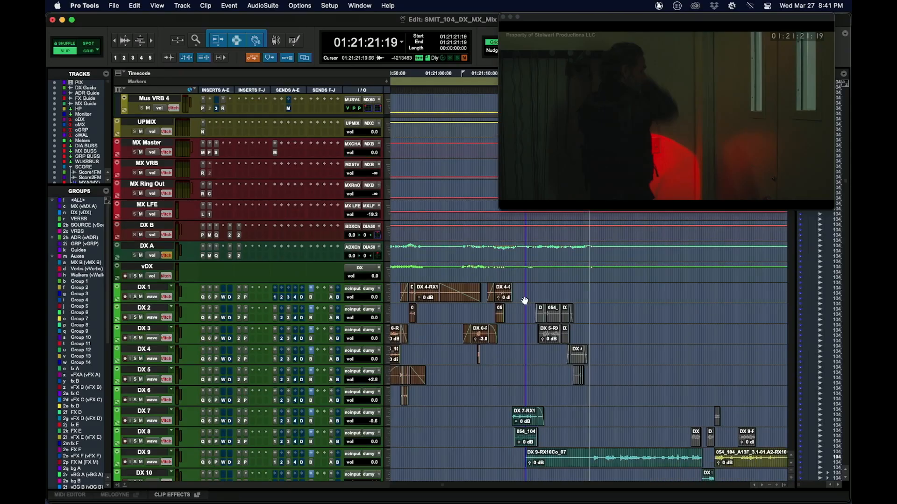
scroll(519, 299, down, 10)
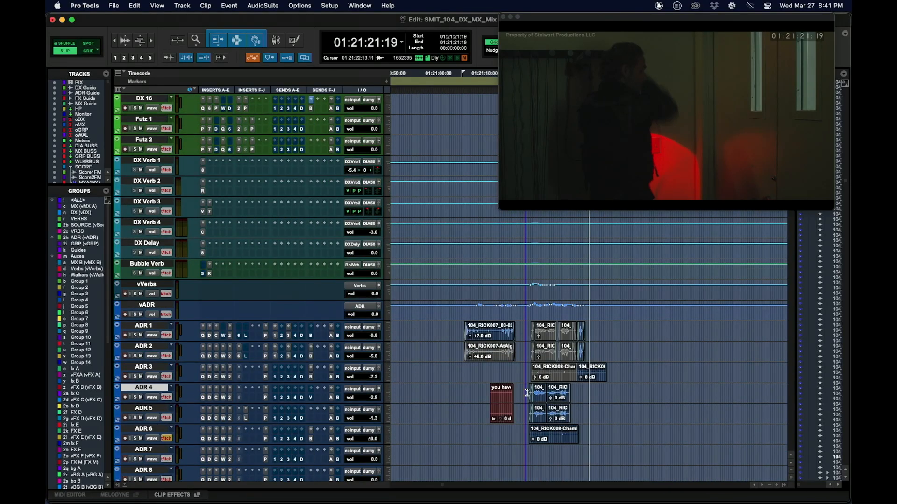
click(527, 392)
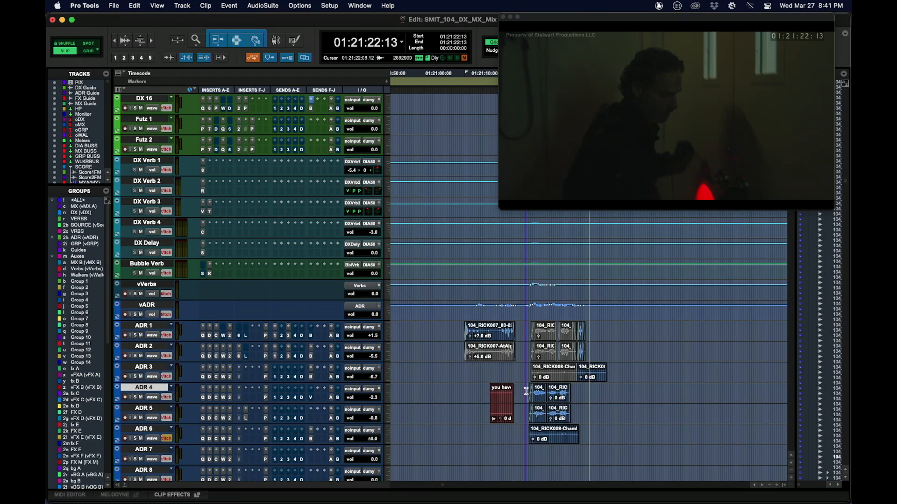
key(space)
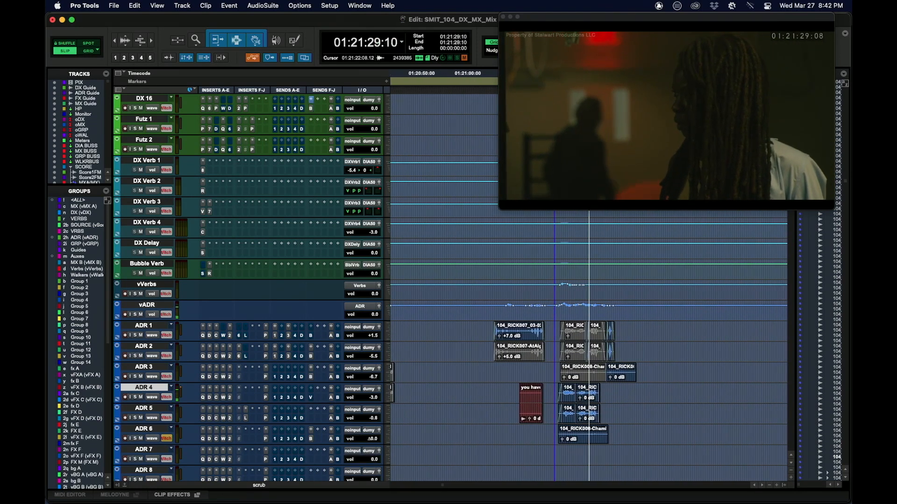
key(space)
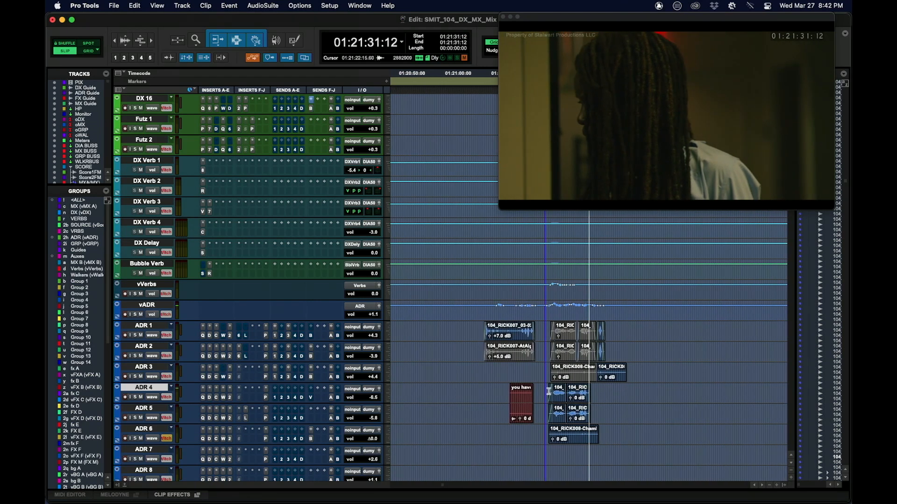
Solo the ADR 4 to ADR 7 tracks, play from 01:21:20:13 and audition the lines again from 01:21:22:00.
drag(546, 392, 636, 456)
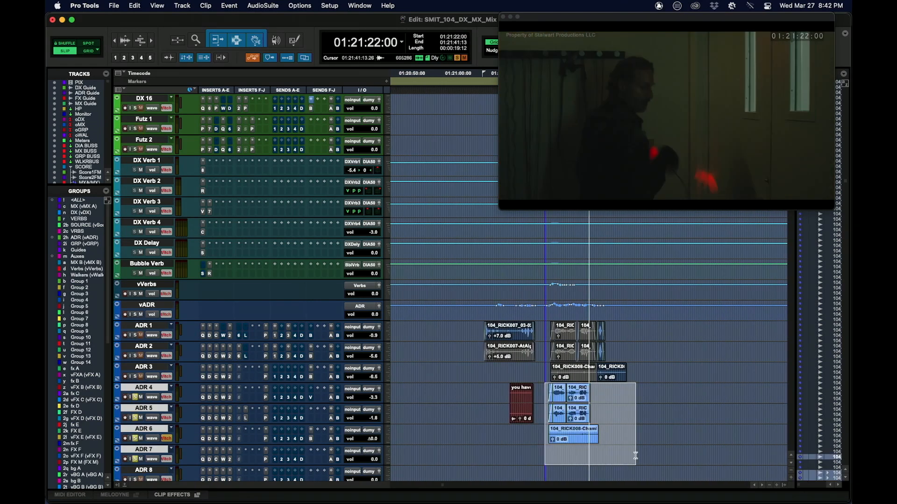
click(540, 390)
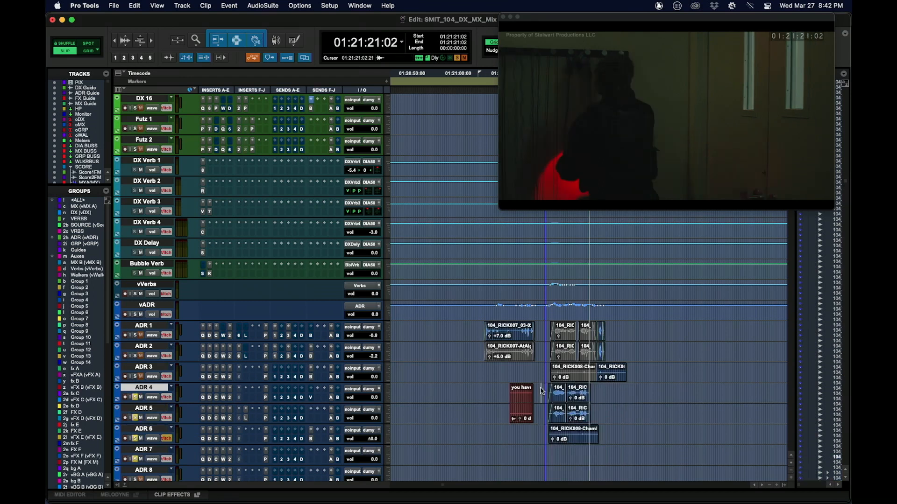
click(539, 390)
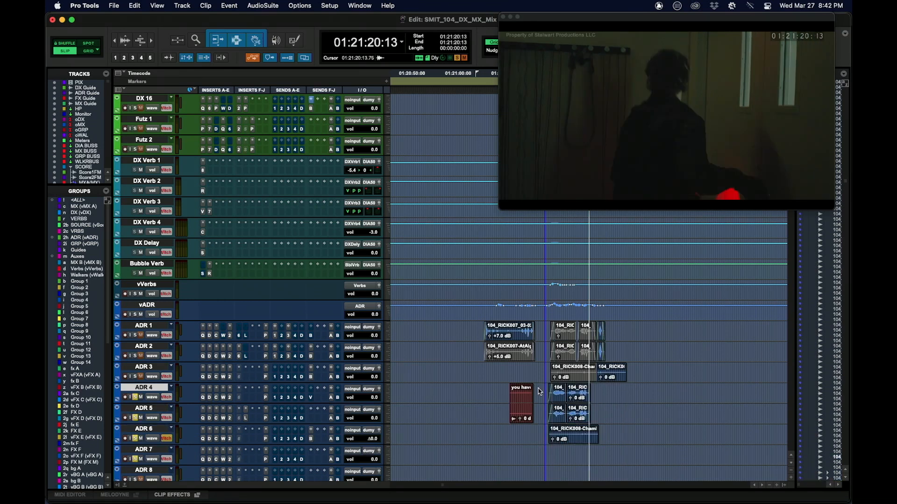
key(space)
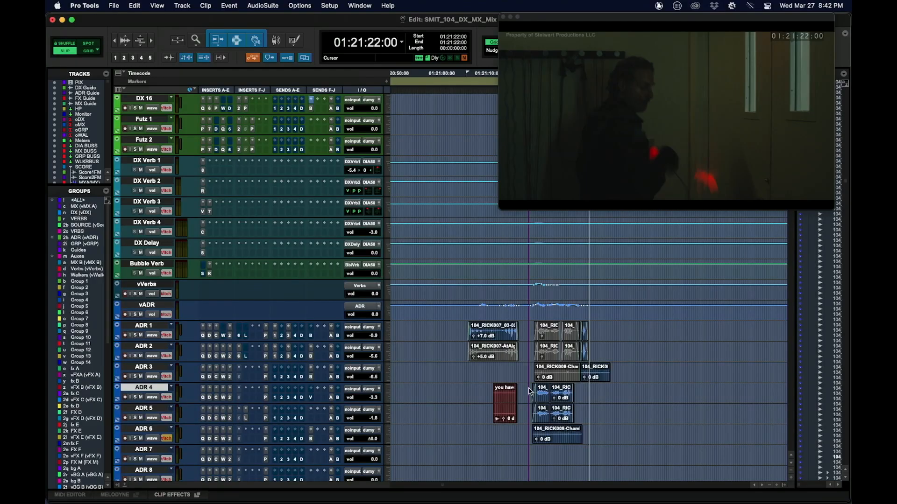
key(space)
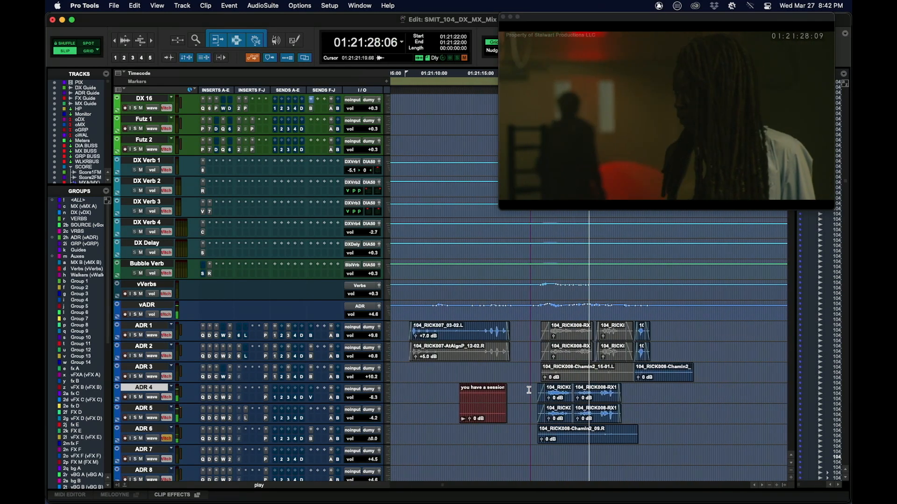
key(r)
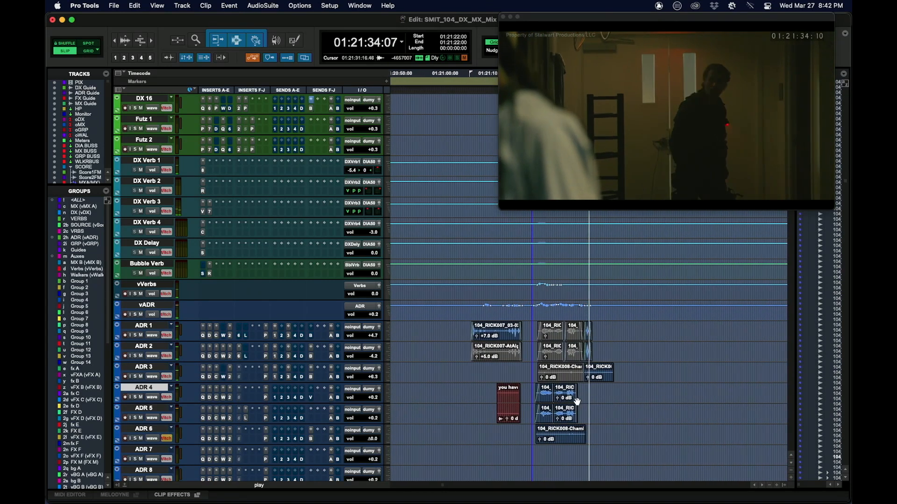
key(space)
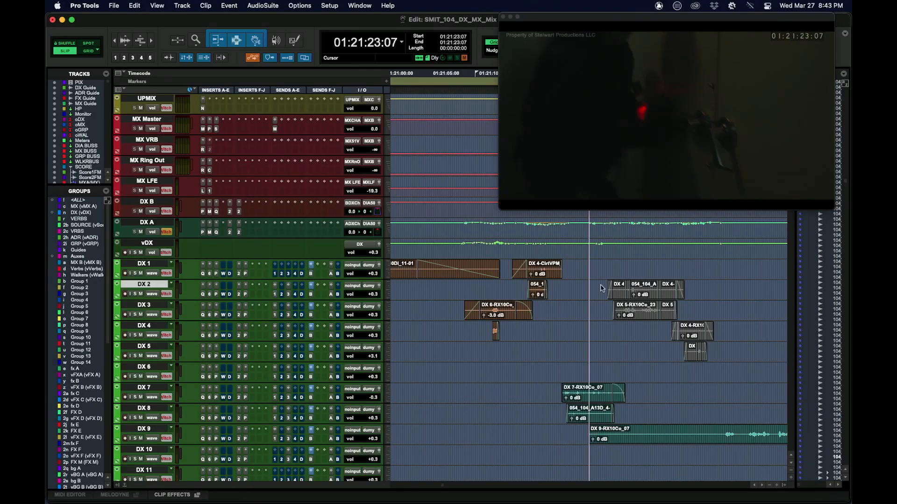
Select the dialogue clips on DX 2 to DX 5 and start a new reverb profile in the Chameleon2 AudioSuite plug-in.
drag(602, 288, 731, 358)
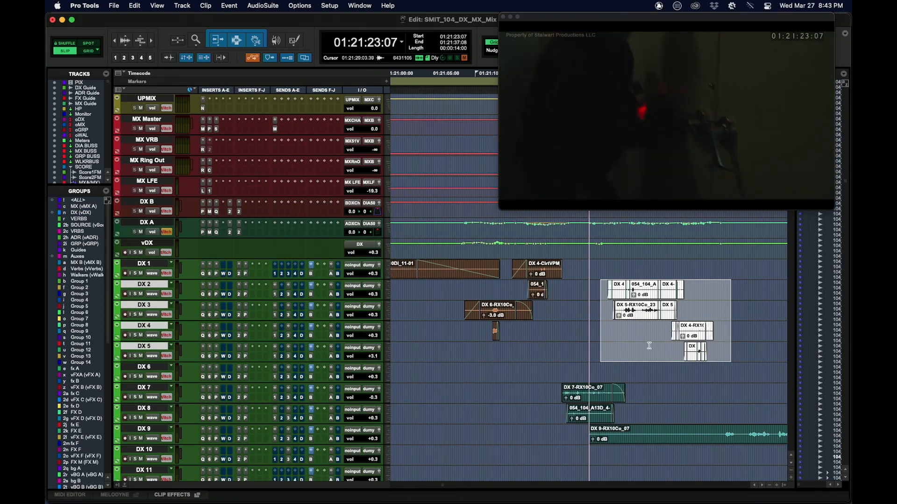
scroll(649, 345, down, 5)
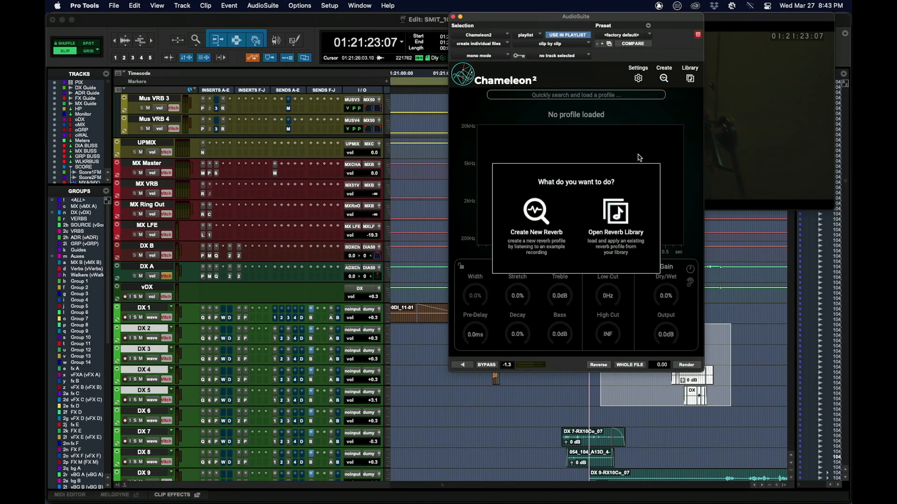
drag(582, 19, 431, 18)
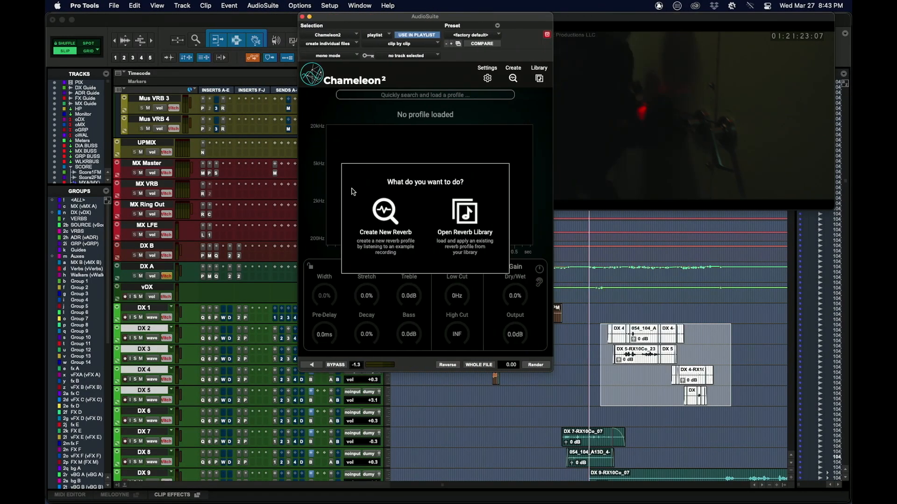
click(389, 211)
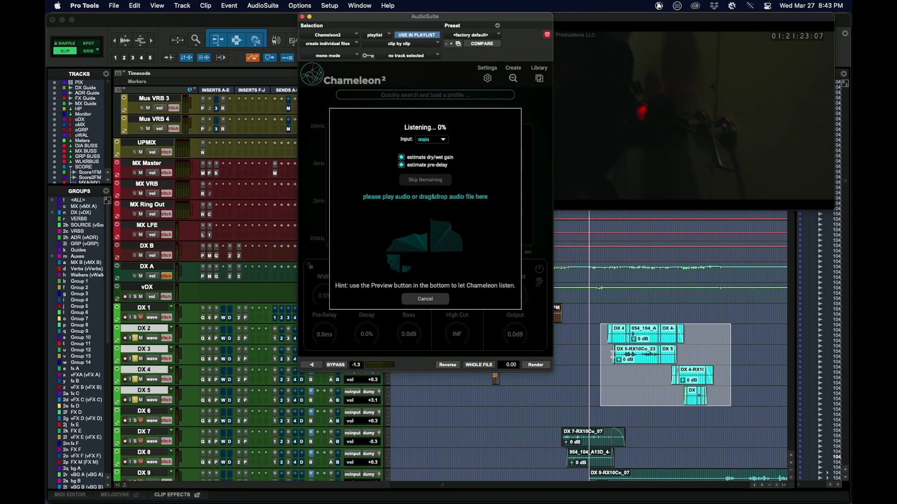
Try to feed the dialogue around 01:21:25 to Chameleon2 by playing the timeline from DX 4 with the main input.
click(620, 370)
key(space)
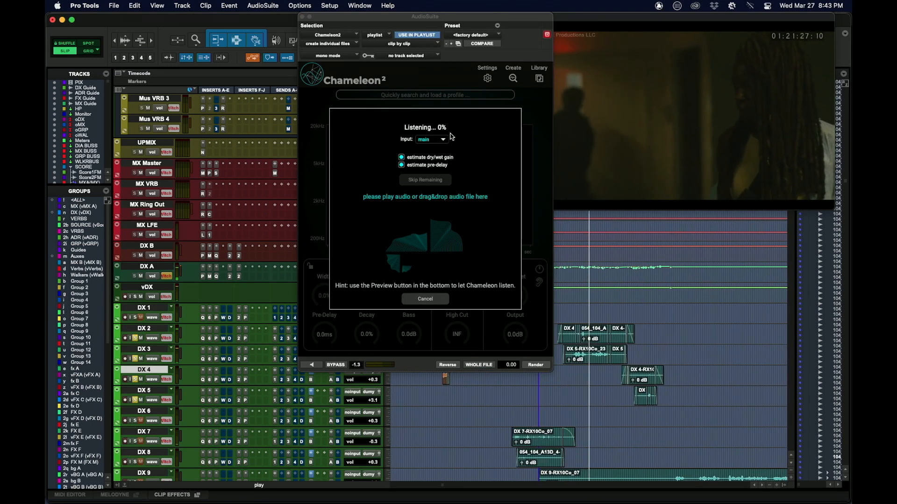
click(428, 141)
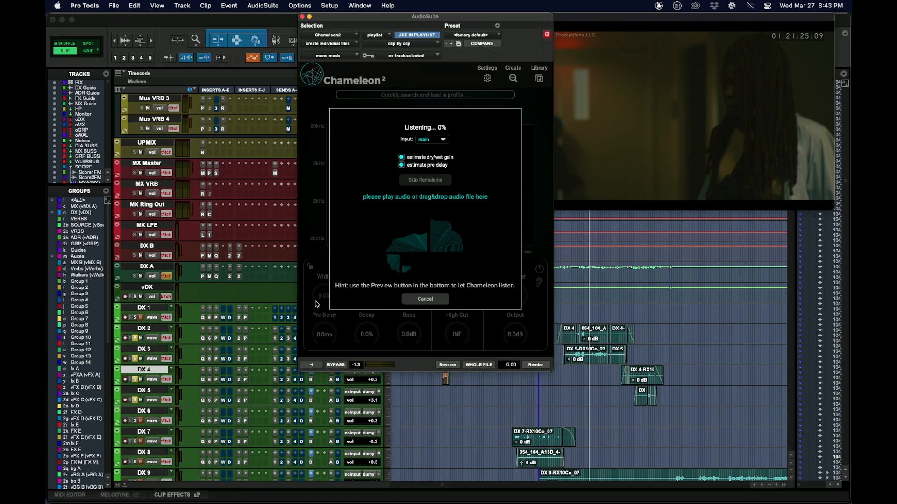
click(574, 372)
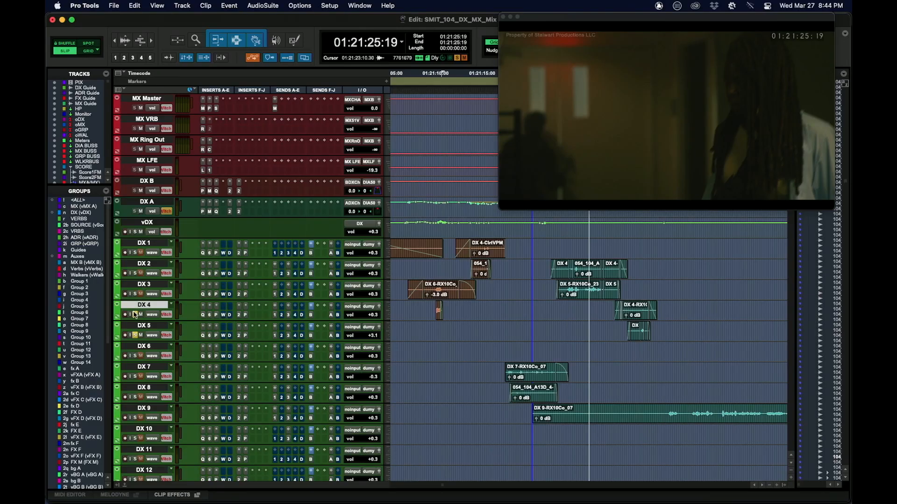
Inspect the reverb plug-ins on DX Verb 1 to DX Verb 4: Altiverb 8, ReVibe II, ValhallaRoom and Cinematic Rooms Professional.
scroll(134, 315, down, 10)
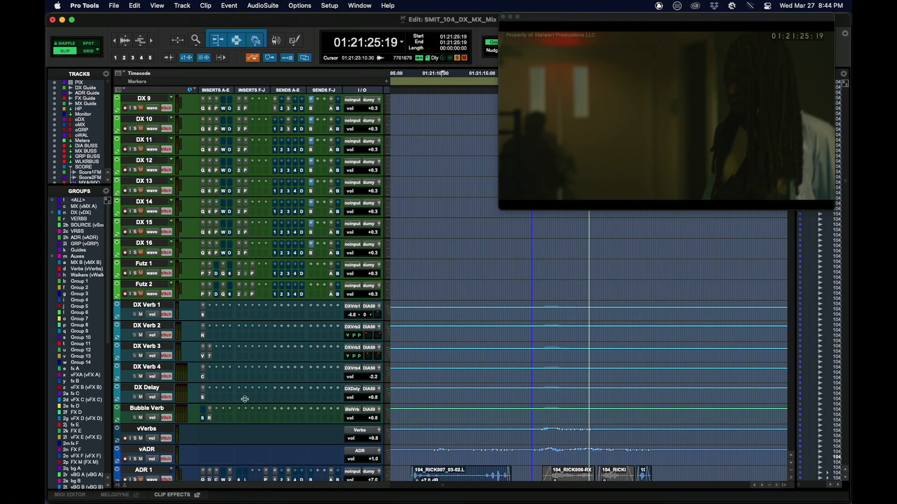
click(203, 316)
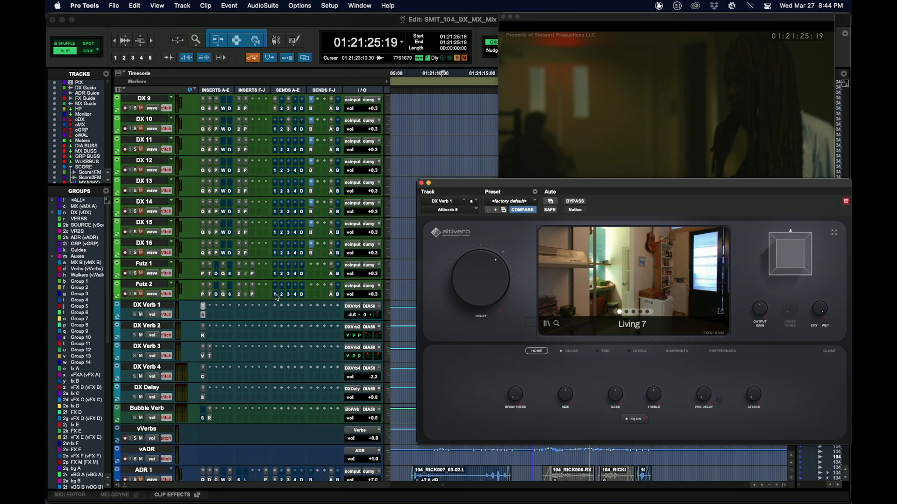
click(203, 336)
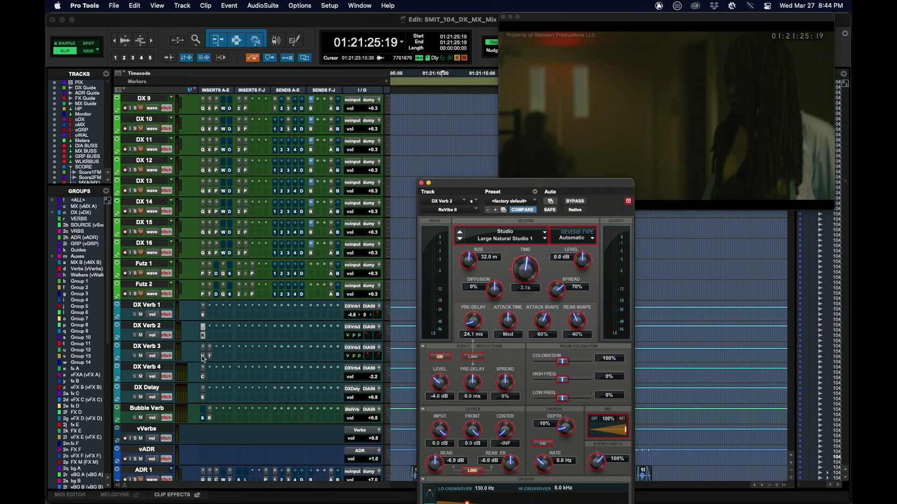
click(203, 356)
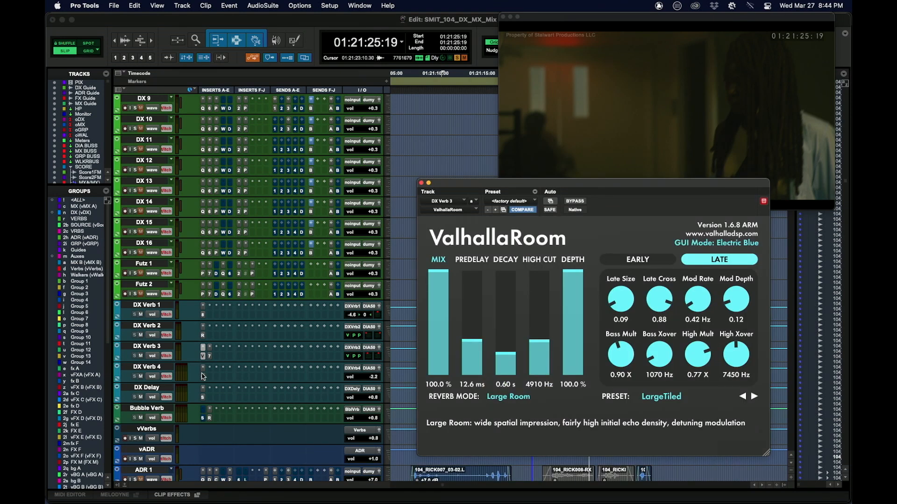
click(204, 377)
drag(720, 184, 510, 65)
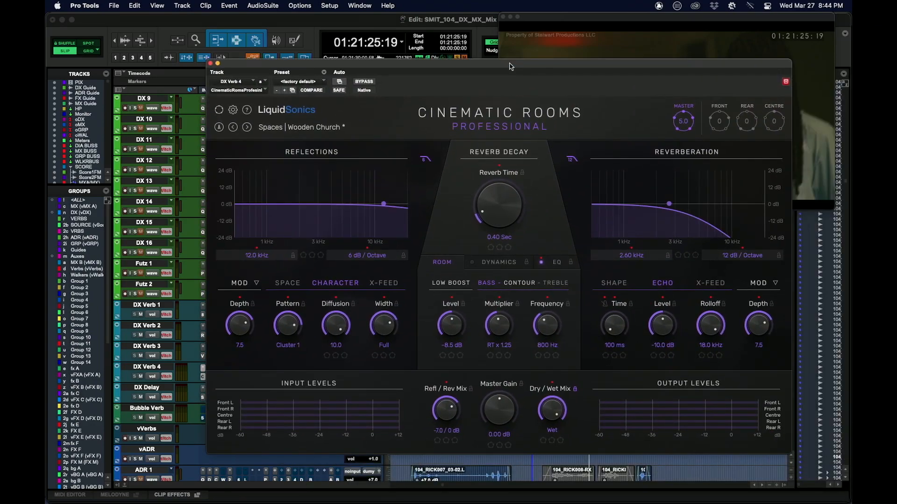
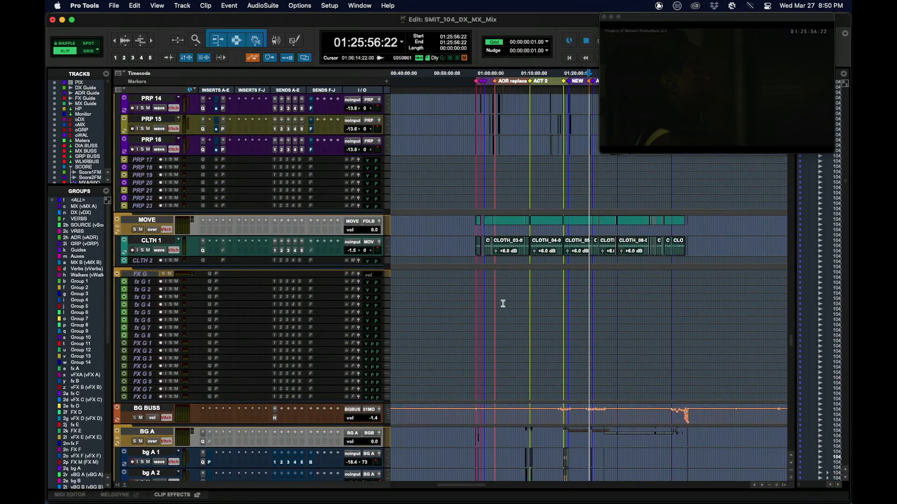
scroll(506, 300, up, 12)
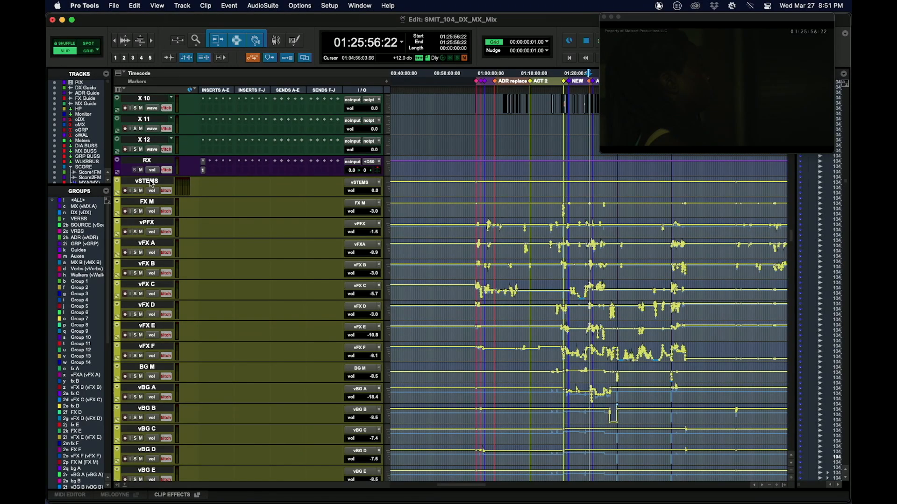
Shrink the vSTEMS master and all tracks below it to a compact height.
click(150, 182)
key(ctrl+Down)
key(ctrl+Down)
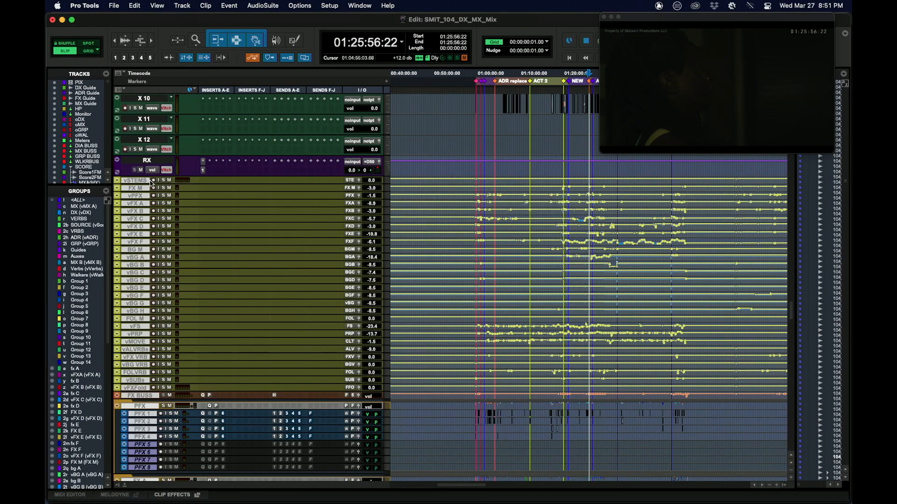
scroll(559, 217, down, 1)
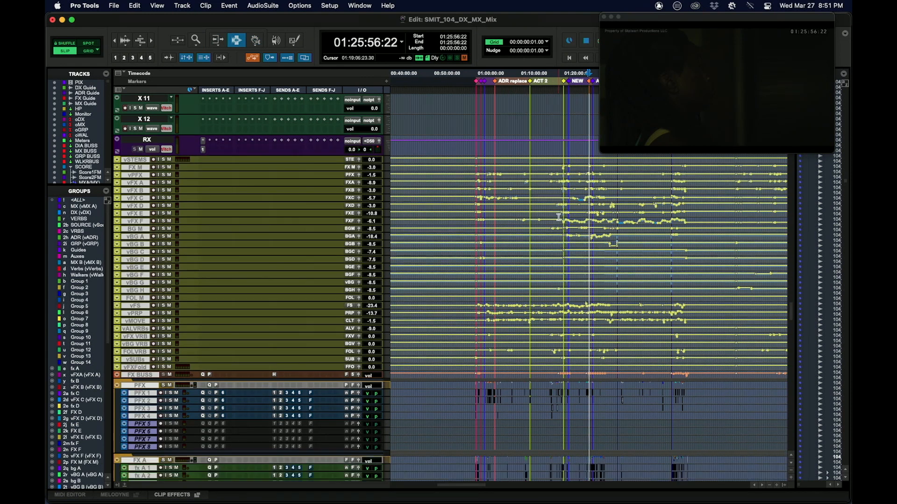
Mark time ranges across the VCA masters from vSTEMS down to vFXFold, ending with one that starts at 01:01:29:02.
scroll(528, 225, down, 2)
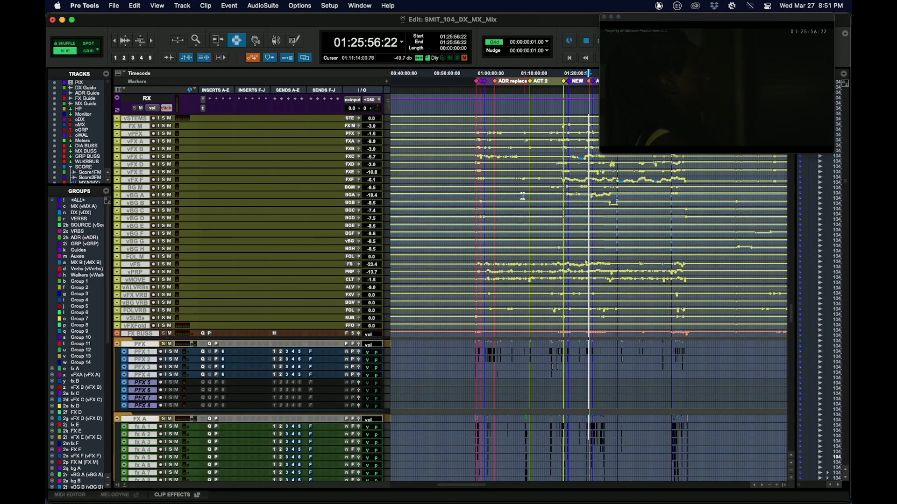
click(482, 188)
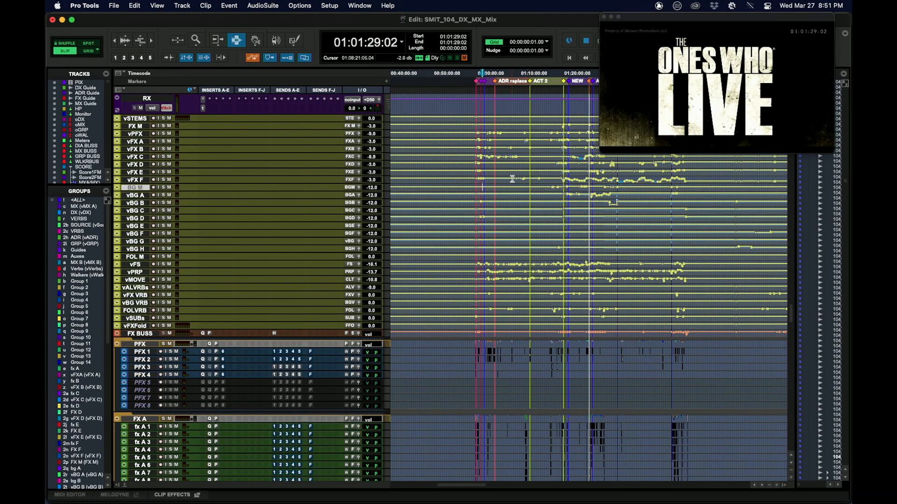
drag(498, 118, 522, 321)
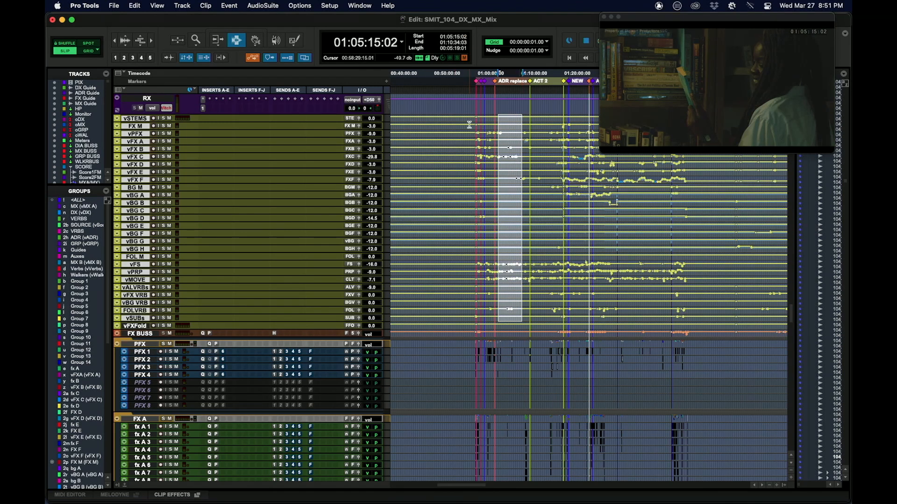
drag(482, 120, 520, 328)
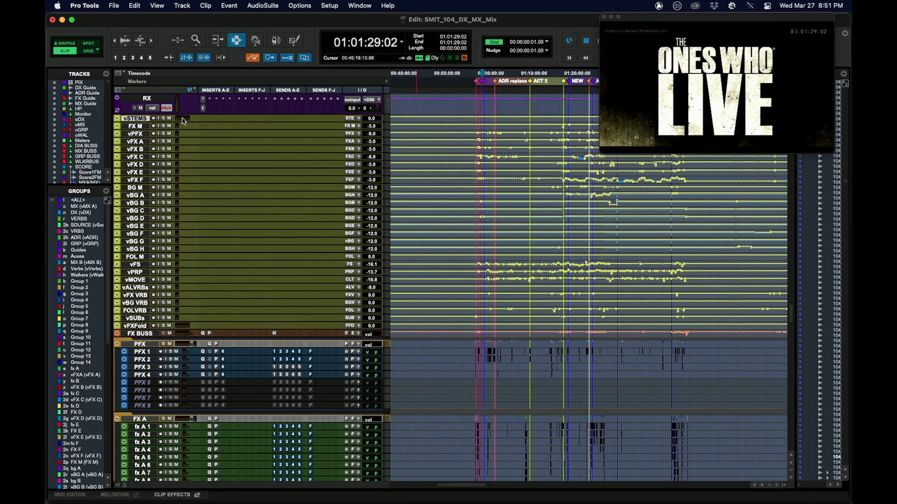
Enlarge the vSTEMS master track and return it to its compact height.
key(ctrl+Up)
key(ctrl+Up)
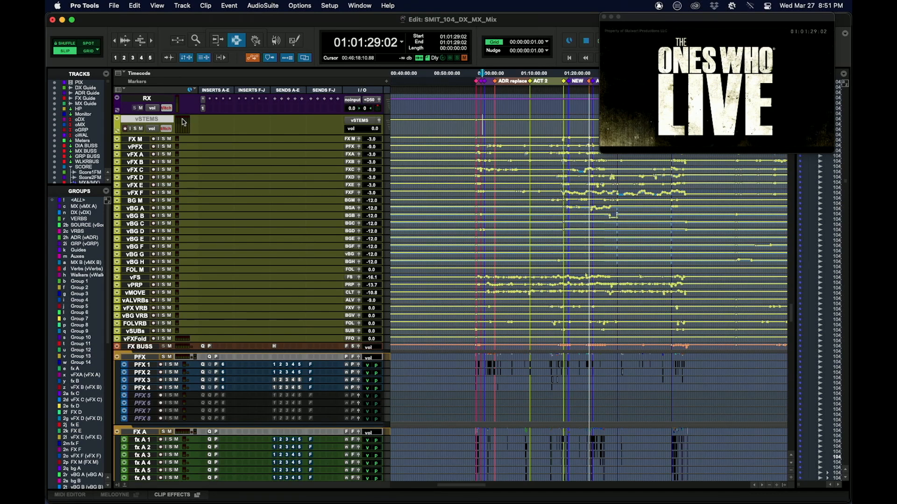
key(ctrl+Down)
Survey the effects, foley and background track groups from the VCA masters down to the stem, reverb and limiter tracks.
scroll(468, 187, down, 20)
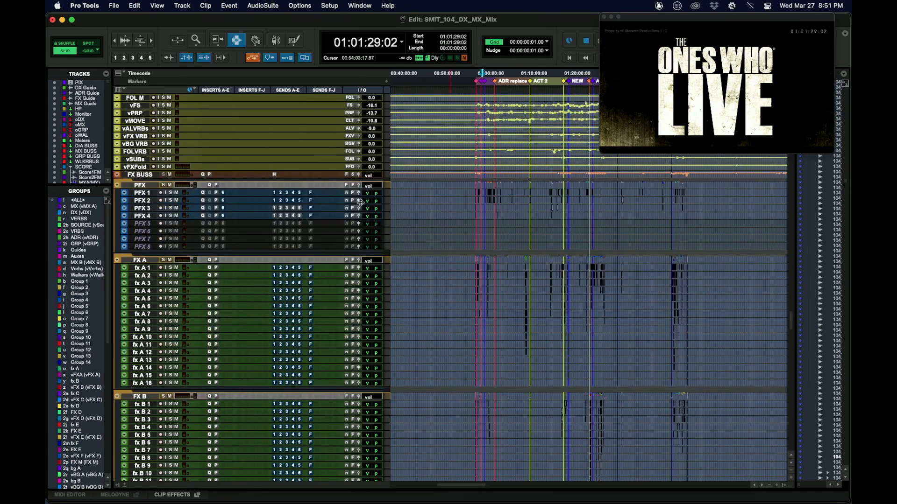
scroll(523, 219, up, 20)
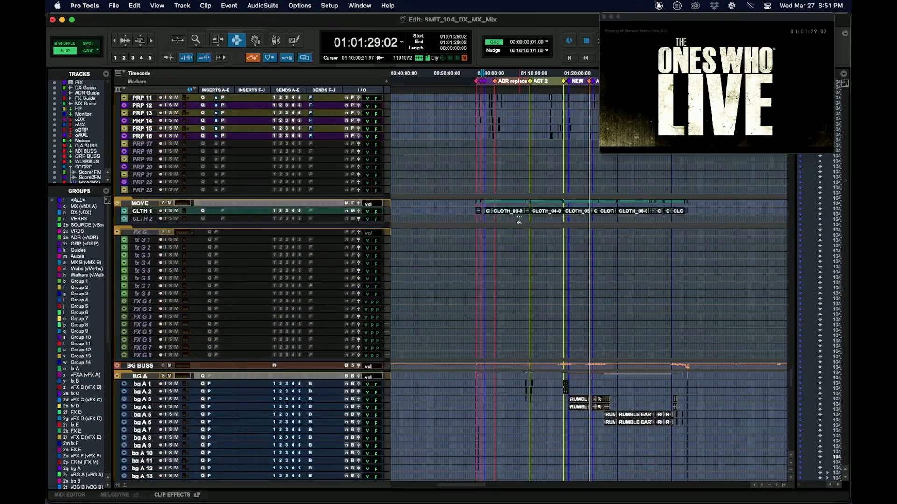
scroll(523, 207, up, 20)
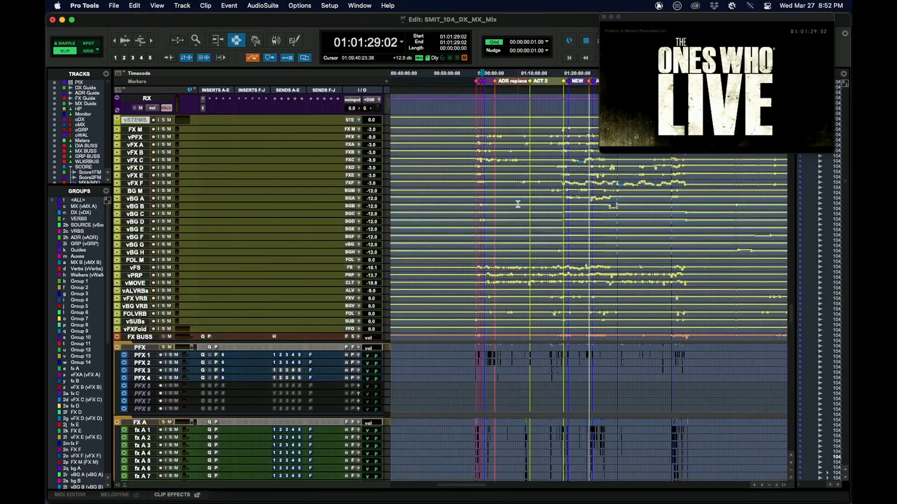
scroll(532, 219, down, 15)
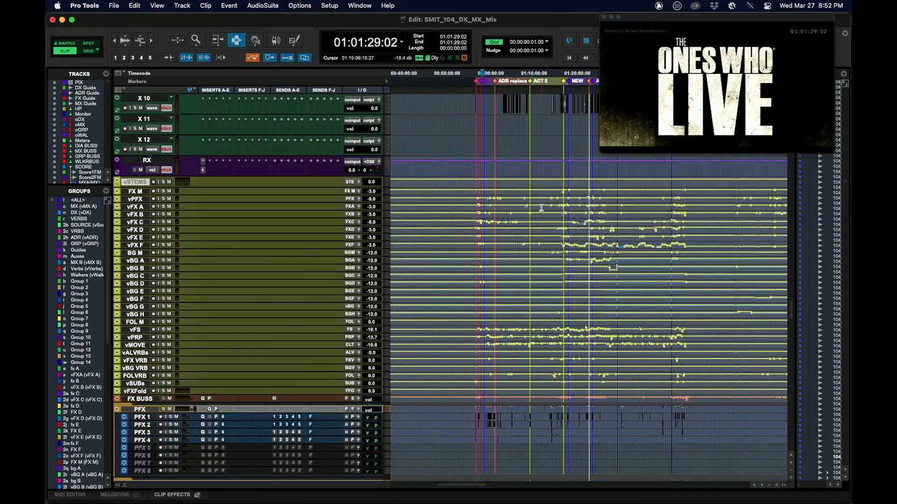
scroll(530, 260, down, 20)
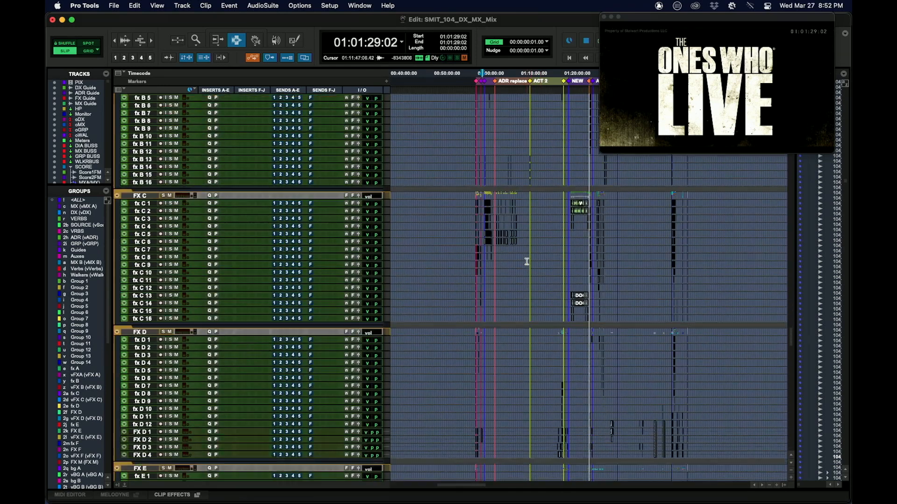
scroll(534, 254, down, 5)
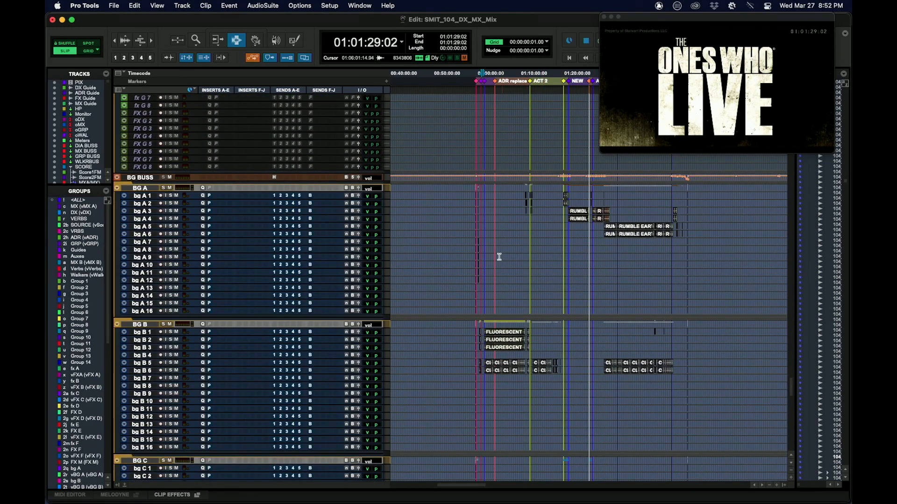
scroll(499, 257, down, 20)
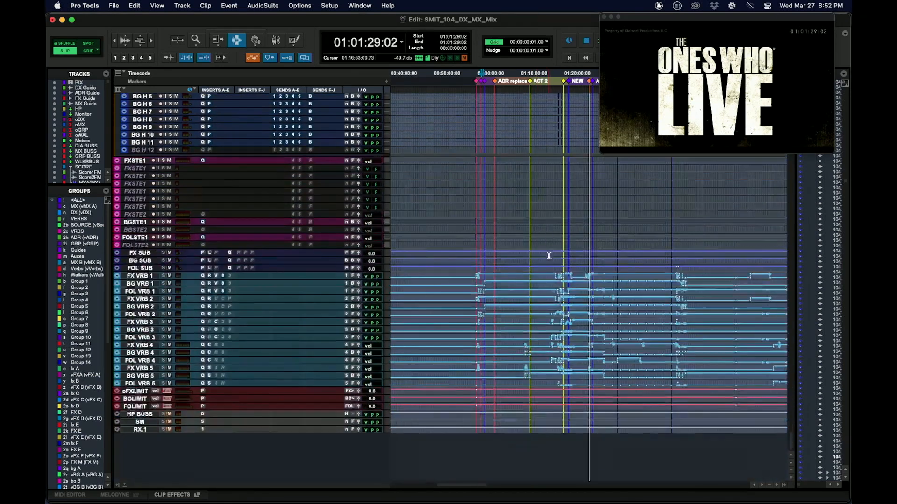
Select a range across the FX, BG and FOL stem tracks and enlarge their height.
drag(519, 169, 540, 224)
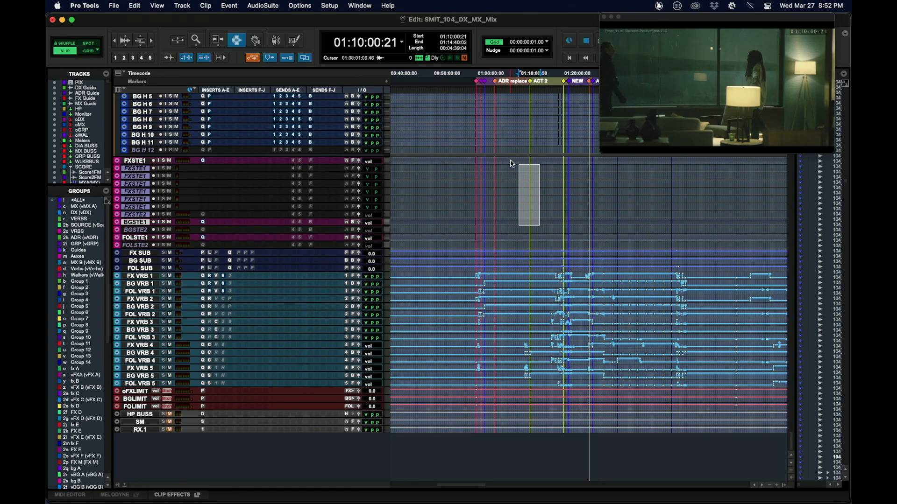
drag(510, 164, 551, 252)
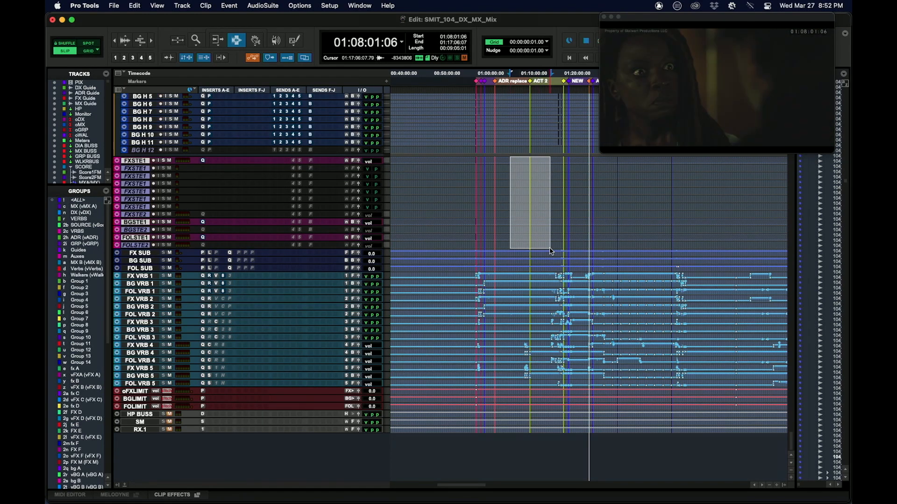
key(ctrl+Up)
Hide the inactive stem tracks FX STEM 1.L through FX STEM 2, BG STEM 2 and FOL STEM 2.
click(469, 186)
drag(482, 178, 516, 322)
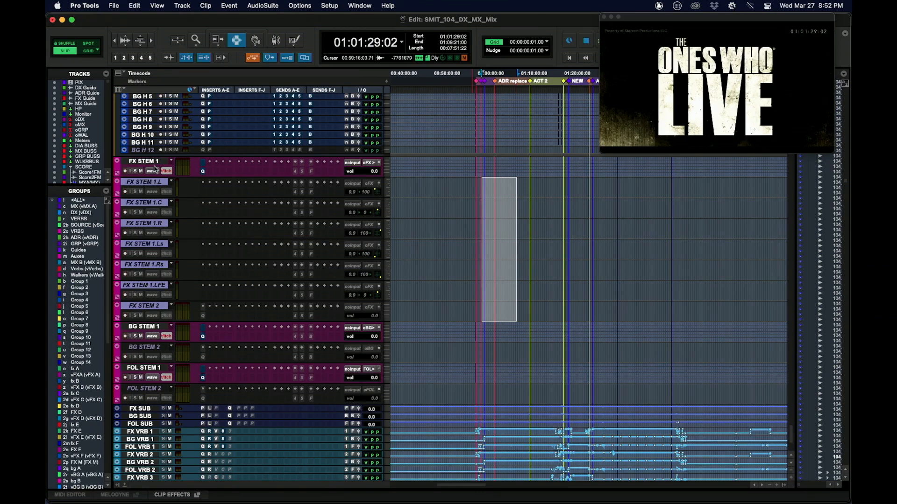
right_click(141, 185)
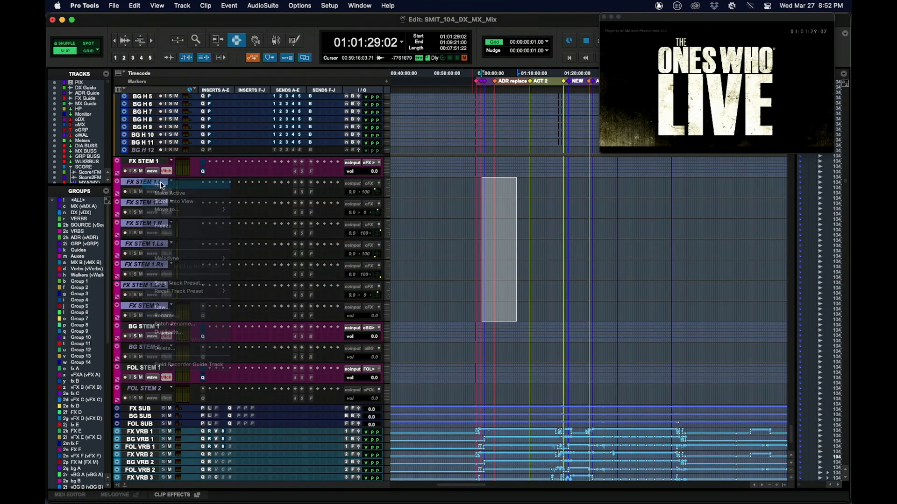
click(162, 186)
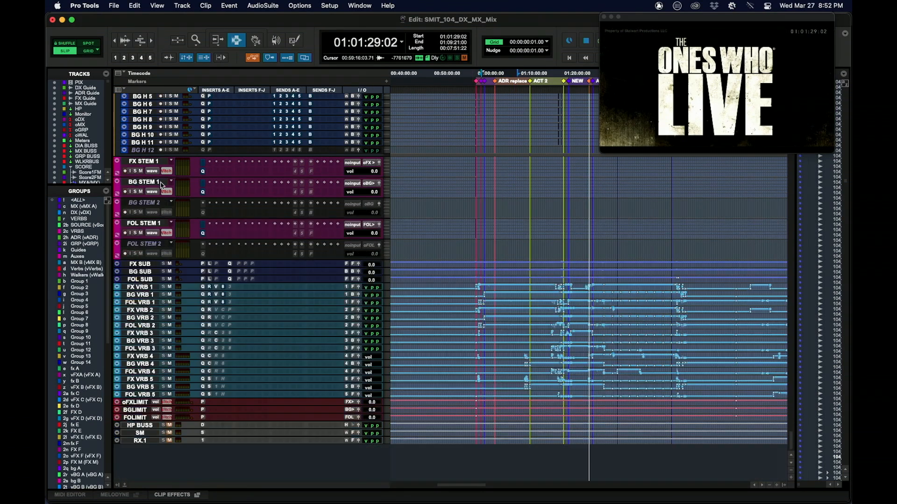
right_click(146, 247)
click(159, 247)
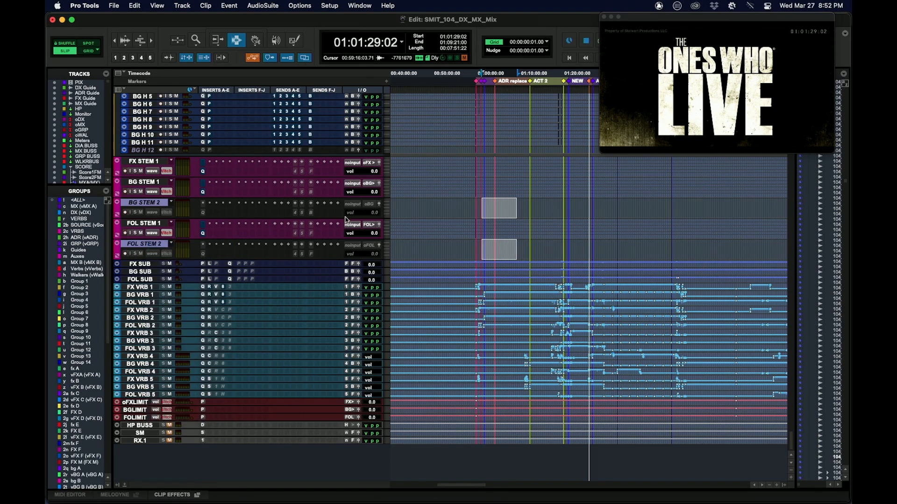
Enlarge FX STEM 1, BG STEM 1 and FOL STEM 1 and mark a range from 01:03:20:10 on FX STEM 1.
drag(505, 196, 530, 246)
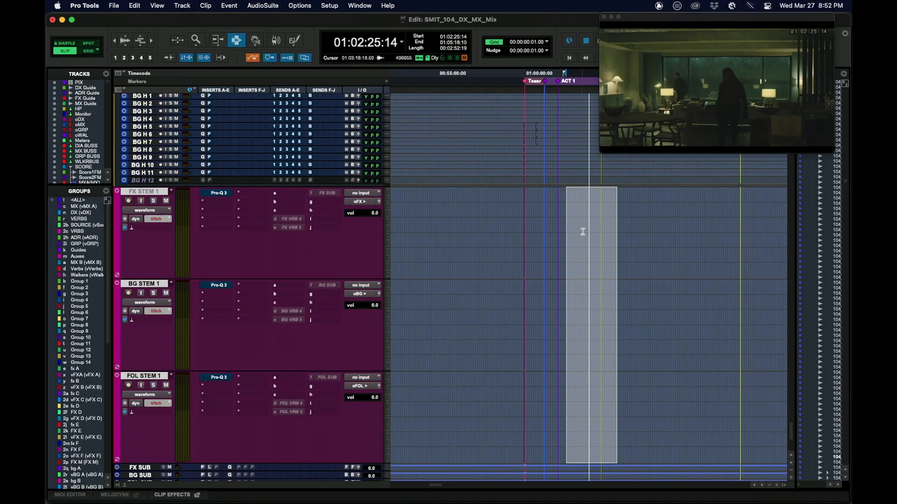
drag(582, 230, 595, 234)
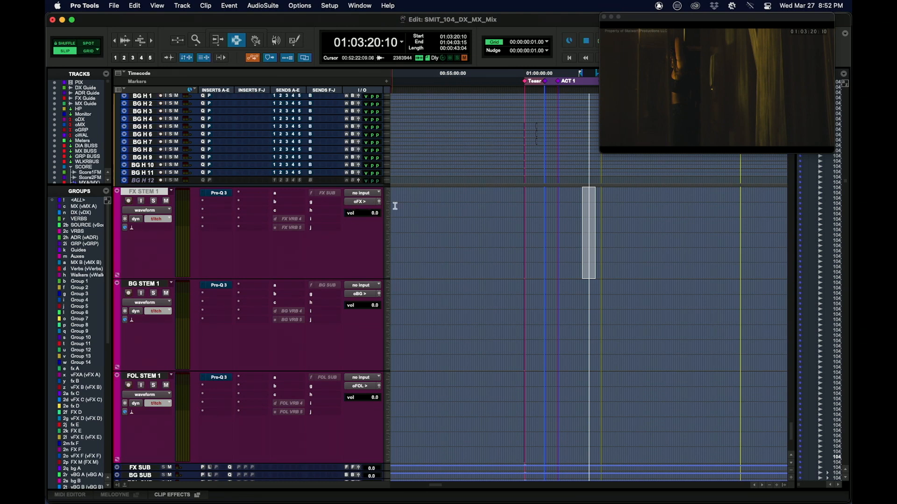
Enlarge the oFX LIMIT, oBG LIMIT and oFOL LIMIT tracks and open the Pro Limiter insert on oFX LIMIT.
scroll(639, 262, down, 3)
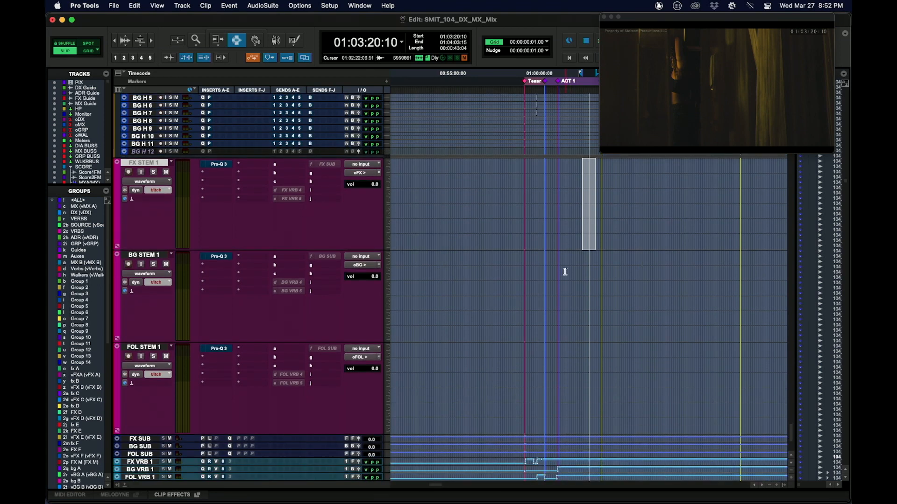
scroll(566, 269, down, 5)
scroll(567, 266, up, 5)
scroll(570, 266, down, 5)
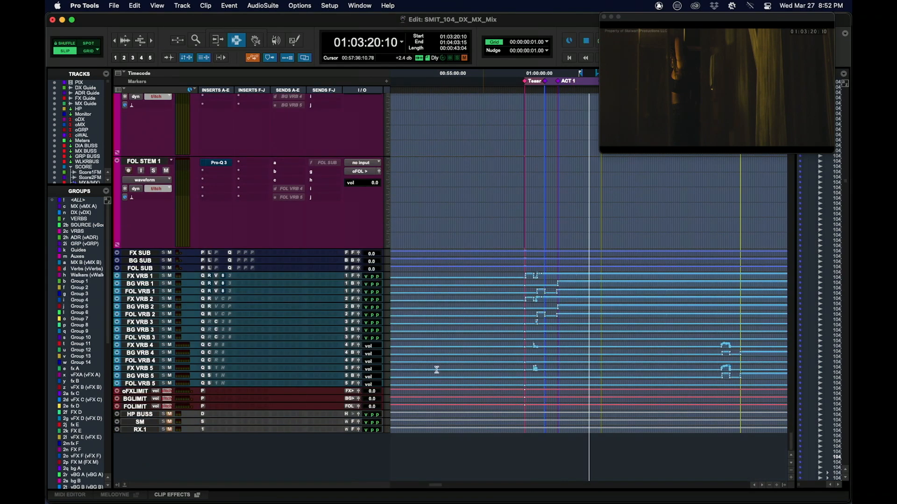
drag(488, 394, 494, 397)
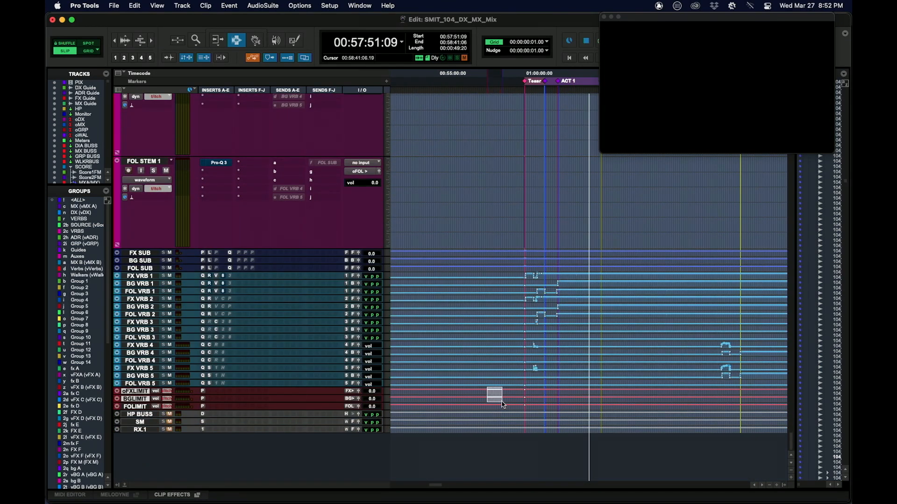
key(ctrl+Up)
key(ctrl+Up)
key(ctrl+Up)
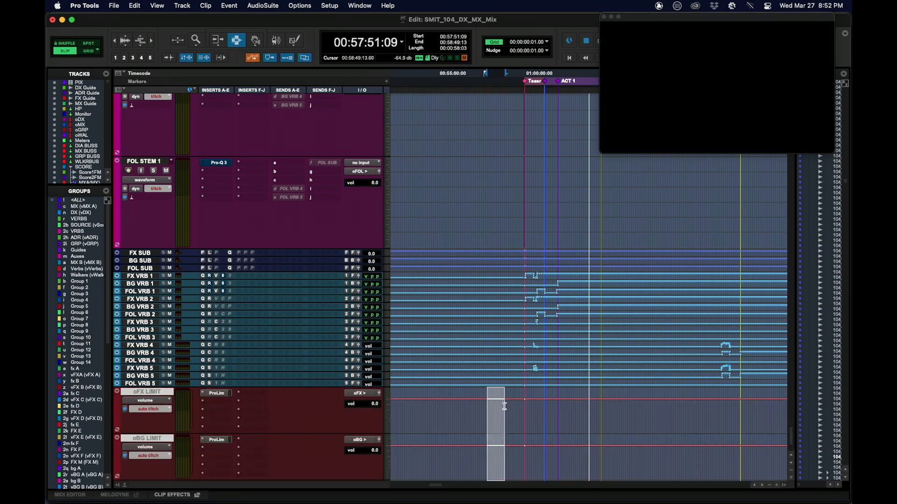
scroll(630, 348, down, 5)
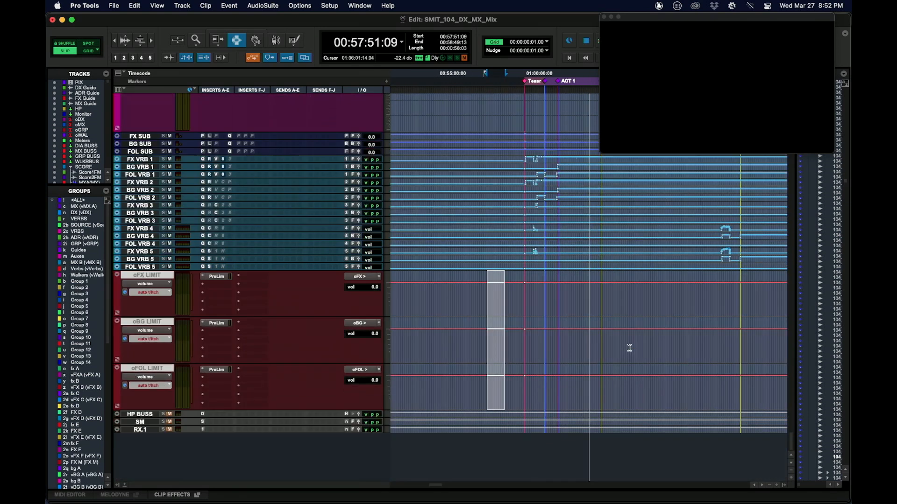
click(217, 277)
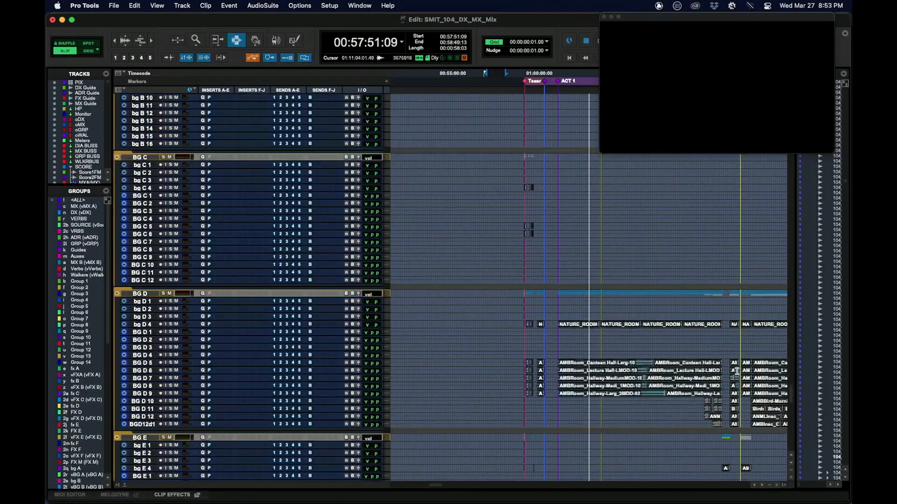
Enlarge and mute the FX M master and select the VCA masters vPFX through vFX F.
scroll(736, 372, up, 15)
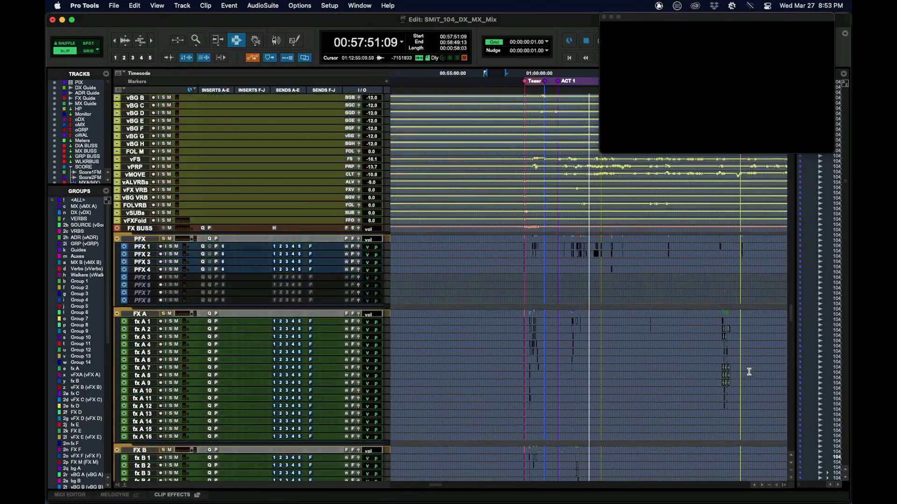
scroll(749, 372, up, 6)
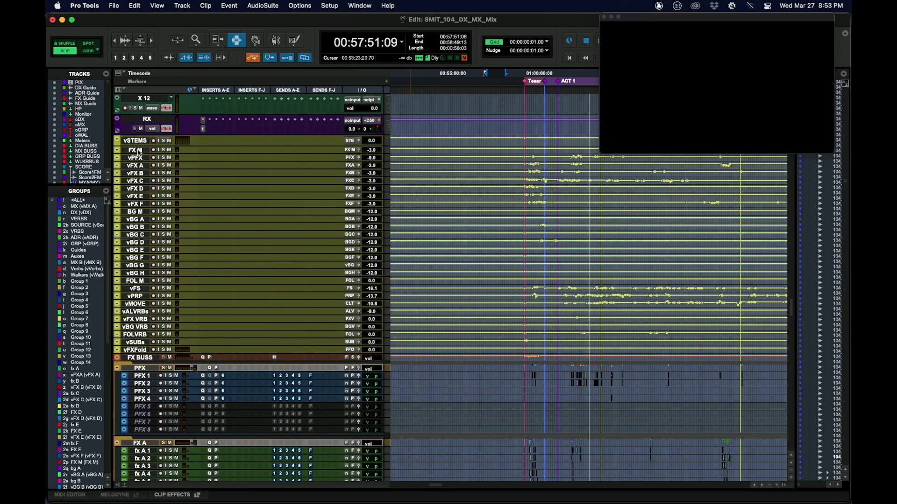
key(ctrl+Up)
key(ctrl+Up)
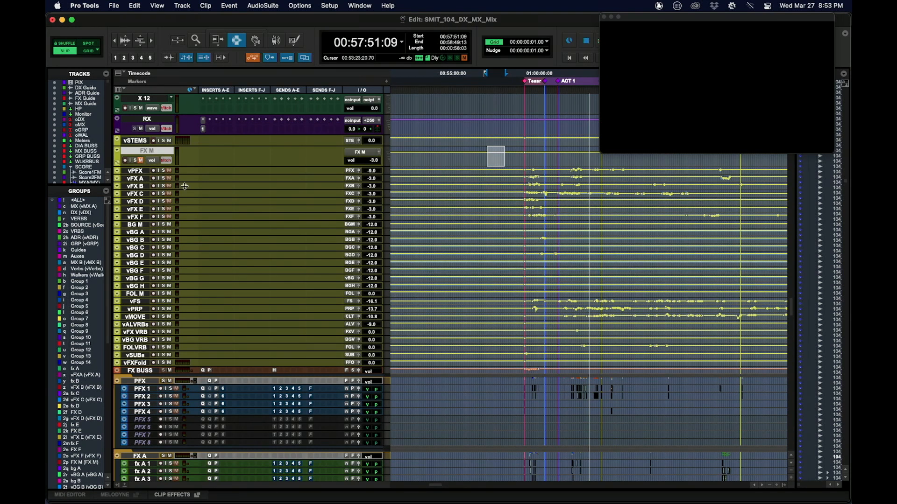
click(137, 171)
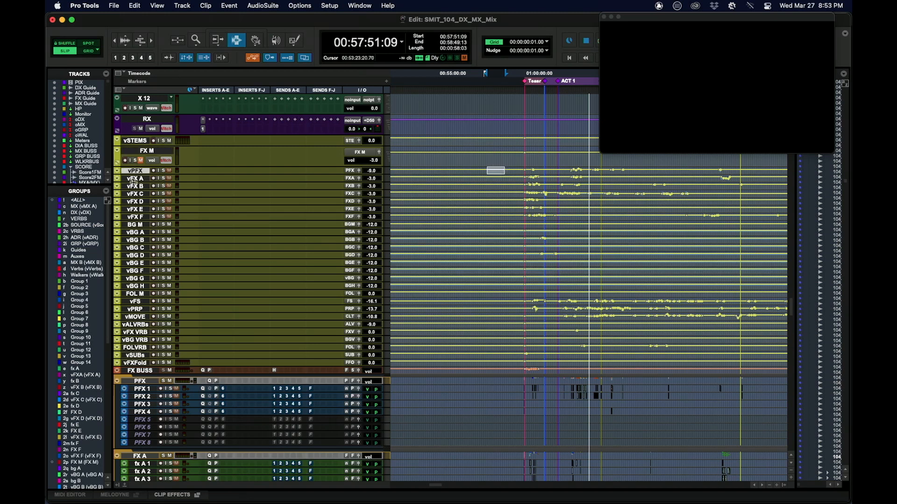
shift+click(135, 217)
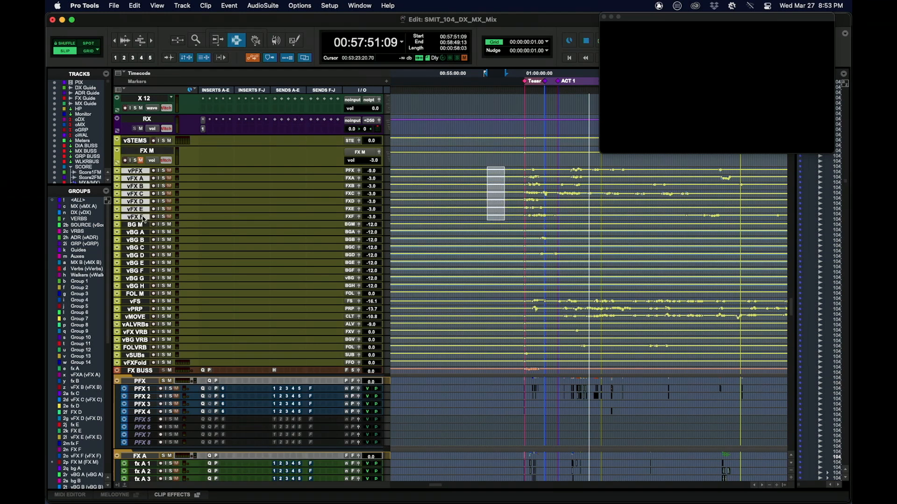
Select the range 01:00:14:07 to 01:02:28:22 across tracks fx A 1 to fx A 16.
scroll(613, 366, down, 10)
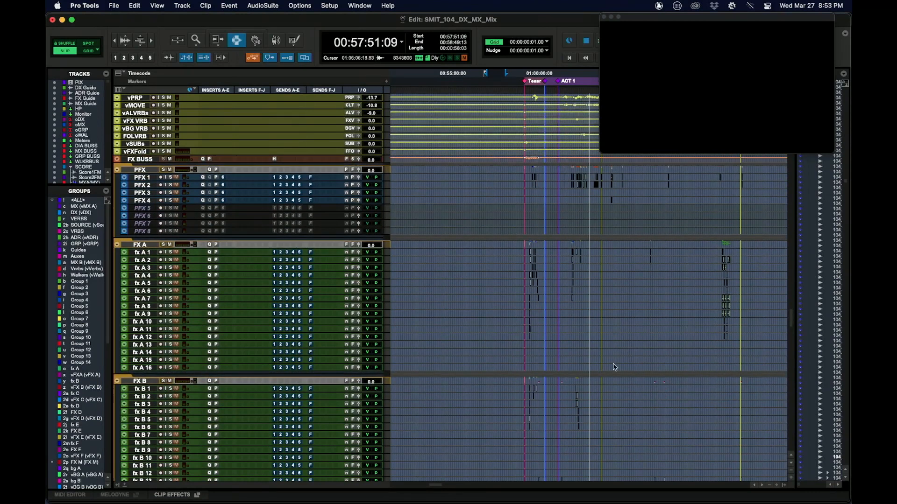
scroll(613, 366, down, 5)
drag(530, 156, 584, 264)
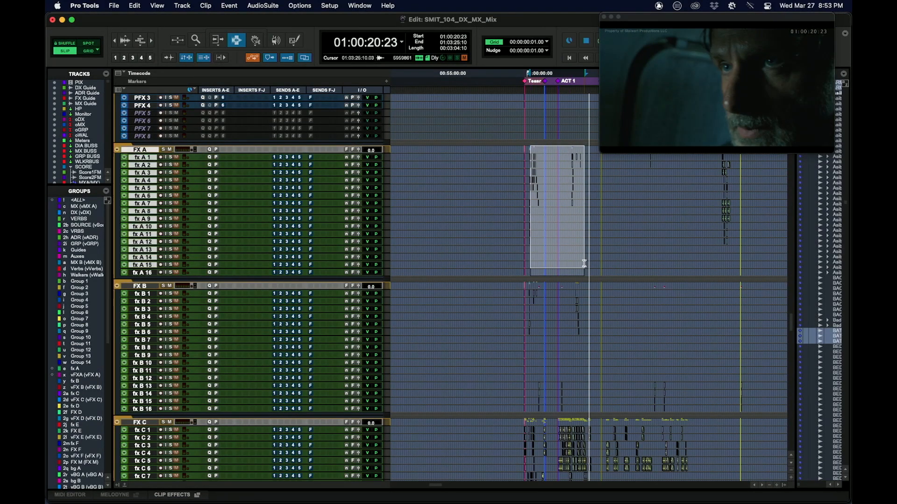
drag(525, 161, 568, 160)
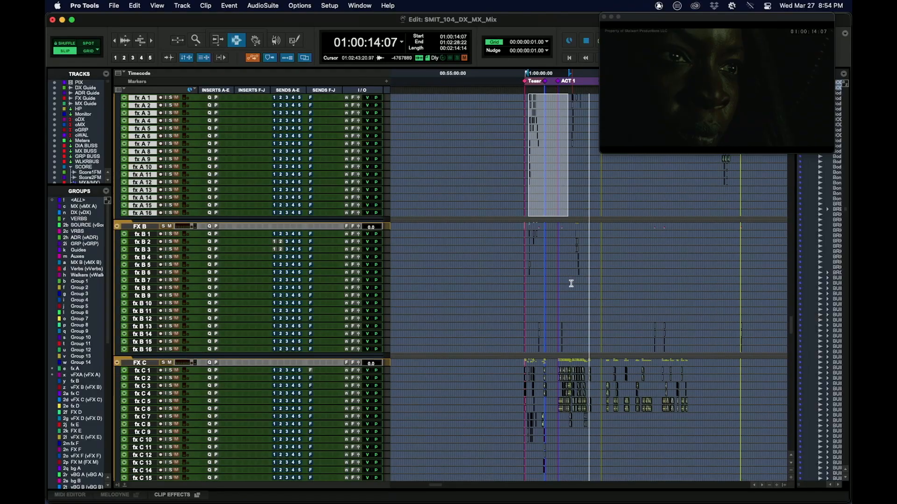
Select the range 01:00:20:23 to 01:01:35:17 across tracks FX D 1 to FX D 4.
scroll(571, 280, down, 3)
scroll(685, 259, down, 8)
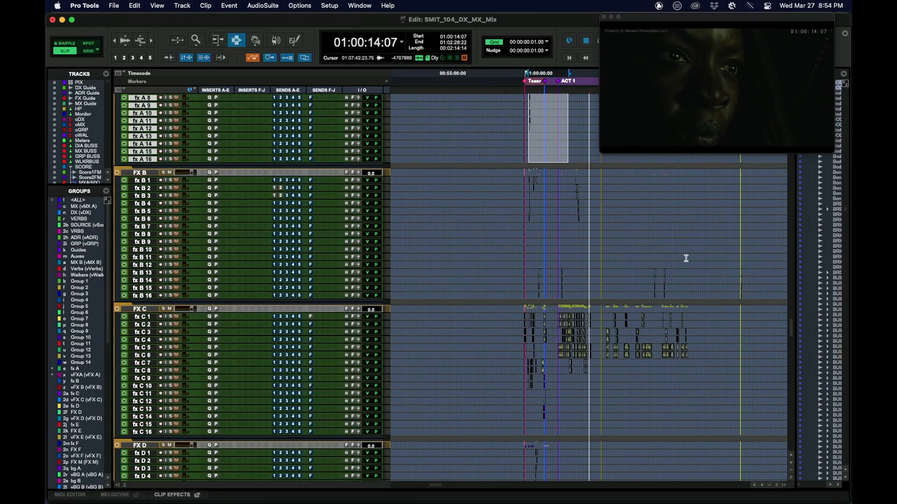
scroll(554, 309, down, 4)
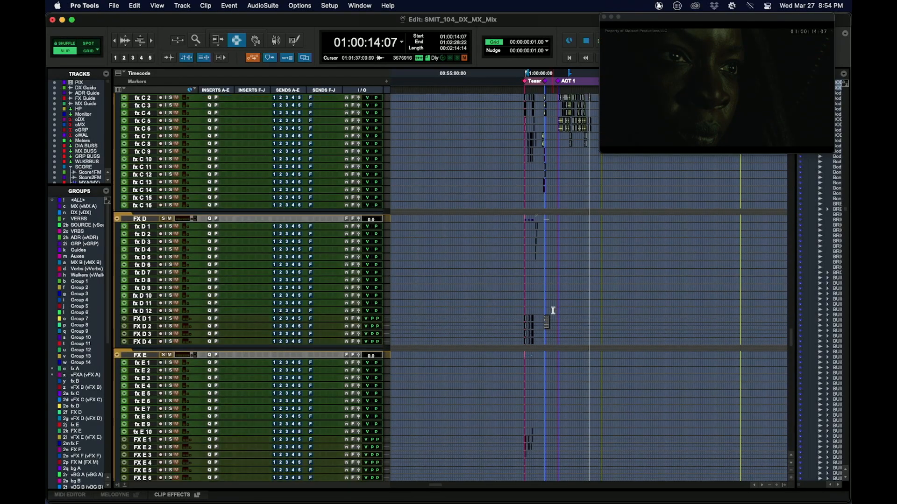
drag(530, 258, 553, 280)
scroll(598, 287, down, 2)
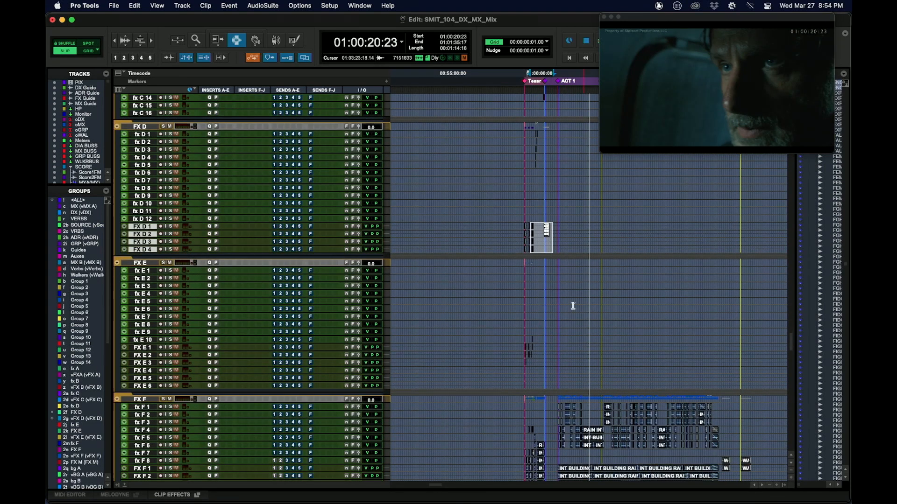
Select the range 01:01:40:17 to 01:03:35:09 across the FX F tracks and look back over the FX B to FX E groups.
scroll(573, 306, down, 2)
drag(540, 321, 587, 413)
scroll(590, 321, down, 5)
scroll(626, 301, up, 5)
scroll(608, 276, up, 10)
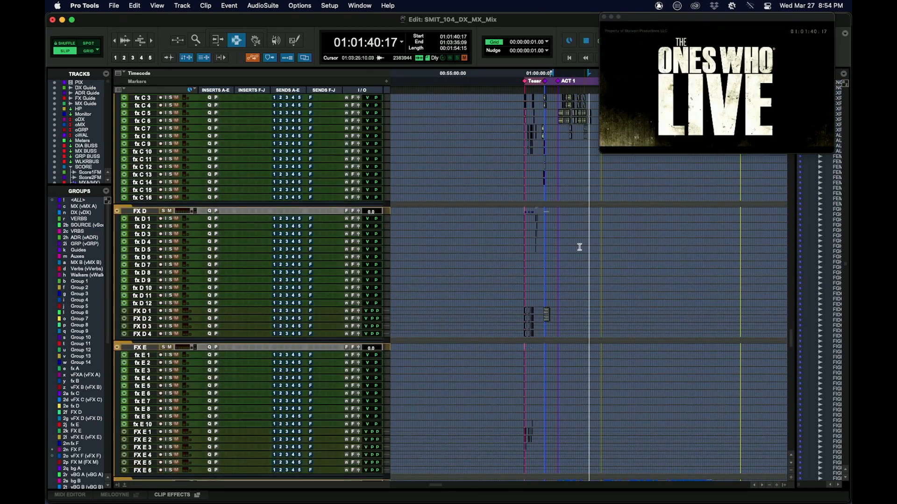
scroll(576, 250, up, 4)
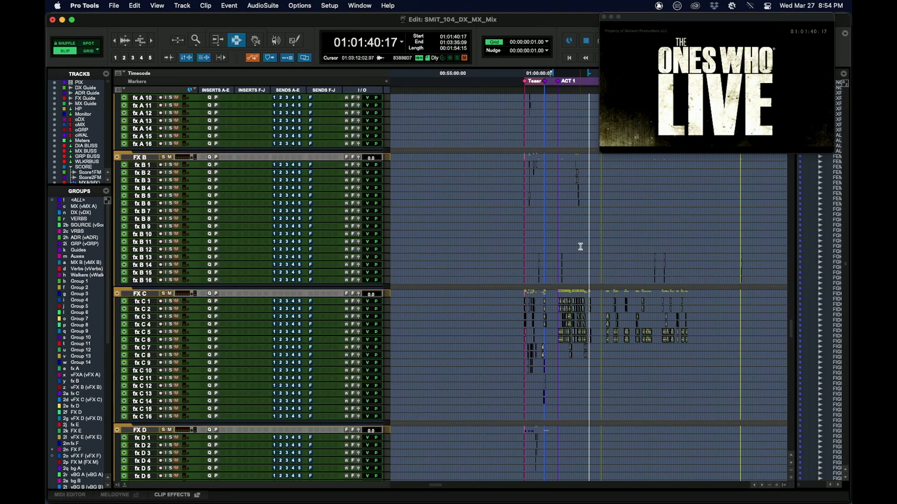
scroll(560, 257, up, 3)
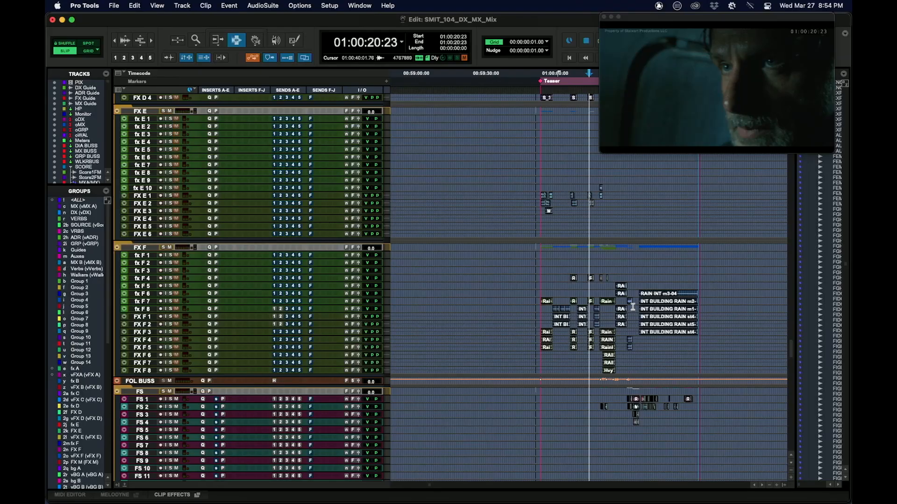
Select the rain clips from 01:00:28:05 to 01:00:31:04 on the tracks from FX F 3 down and enlarge those tracks.
click(632, 308)
key(t)
key(t)
drag(592, 286, 590, 286)
drag(481, 332, 509, 372)
key(ctrl+Up)
key(ctrl+Up)
key(ctrl+Up)
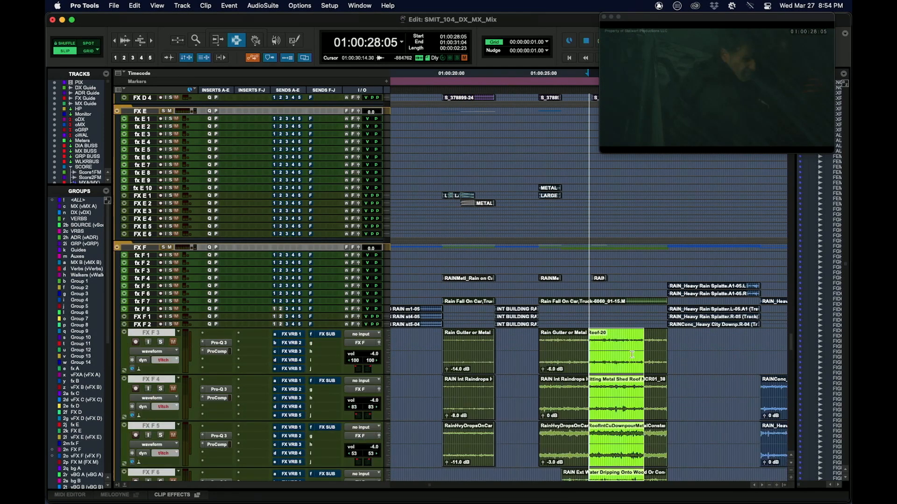
Play the soloed FX F group's rain layers from 01:00:26:21.
scroll(619, 318, down, 1)
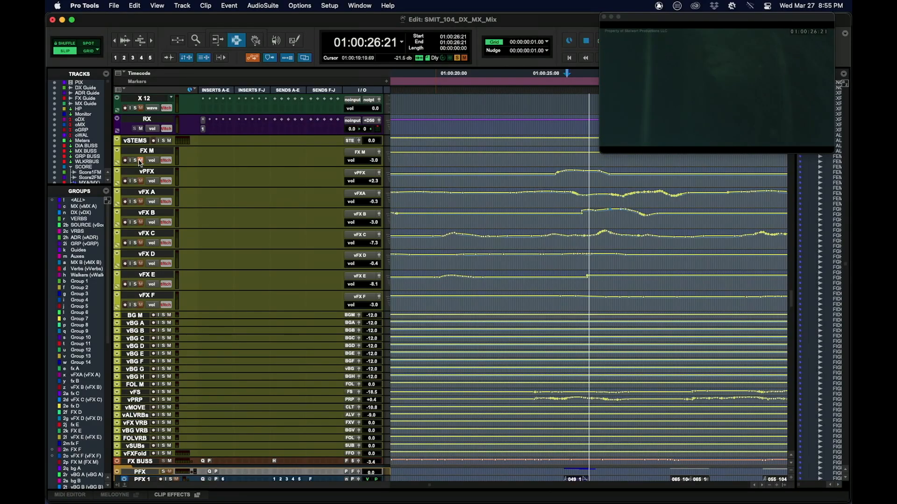
scroll(467, 295, down, 15)
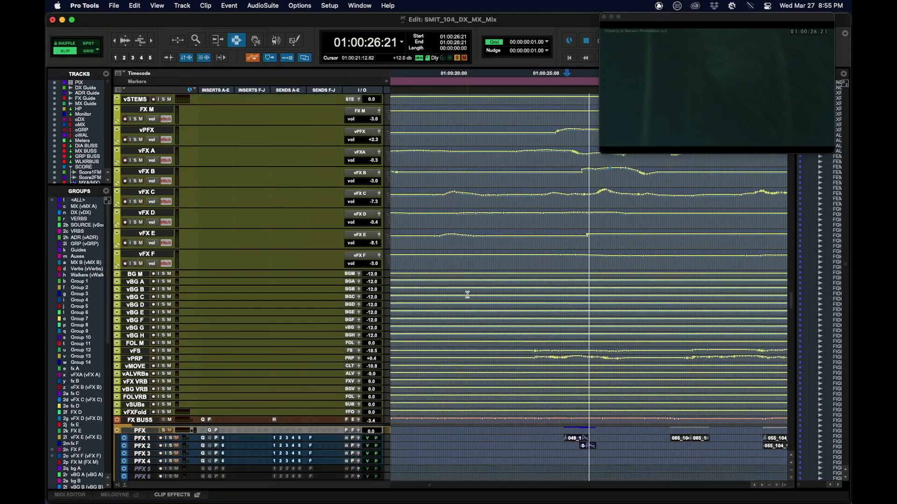
scroll(476, 293, down, 6)
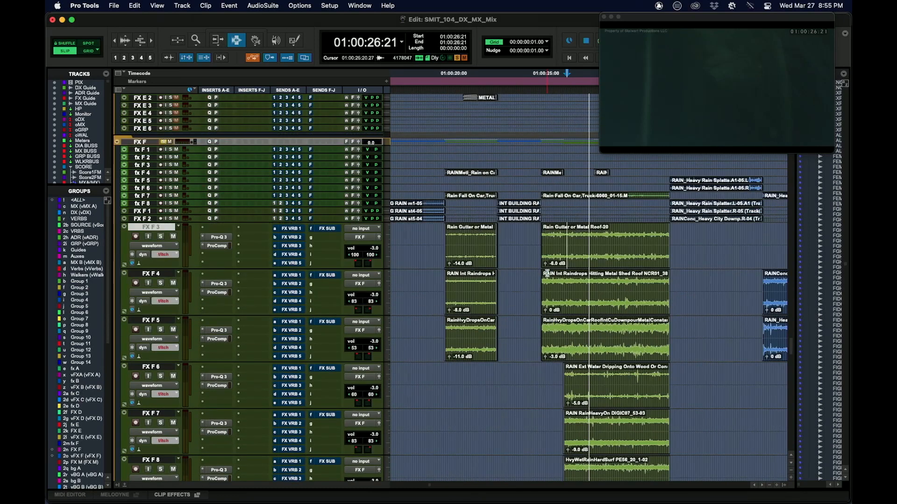
key(space)
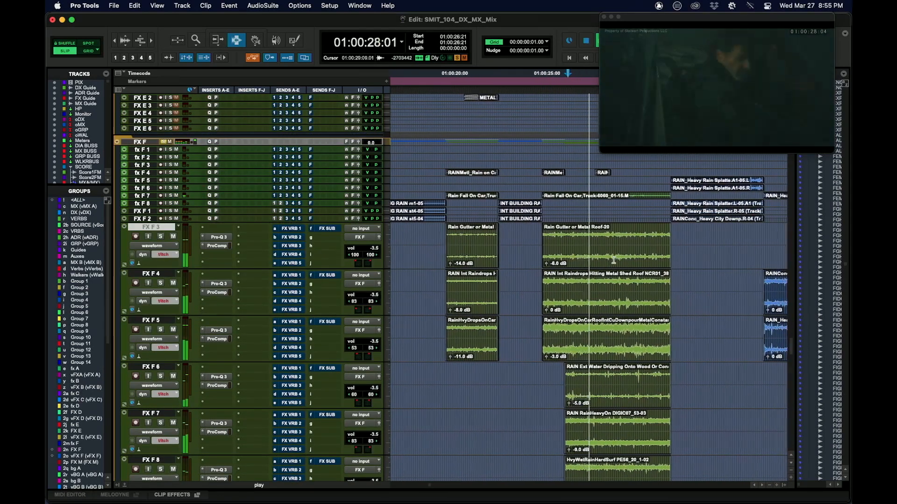
key(space)
Mark 01:00:27:12 to 01:00:30:23 across FX F 3 to FX F 6, and play FX F 3 soloed from 01:00:26:10.
drag(578, 234, 618, 240)
drag(536, 245, 622, 399)
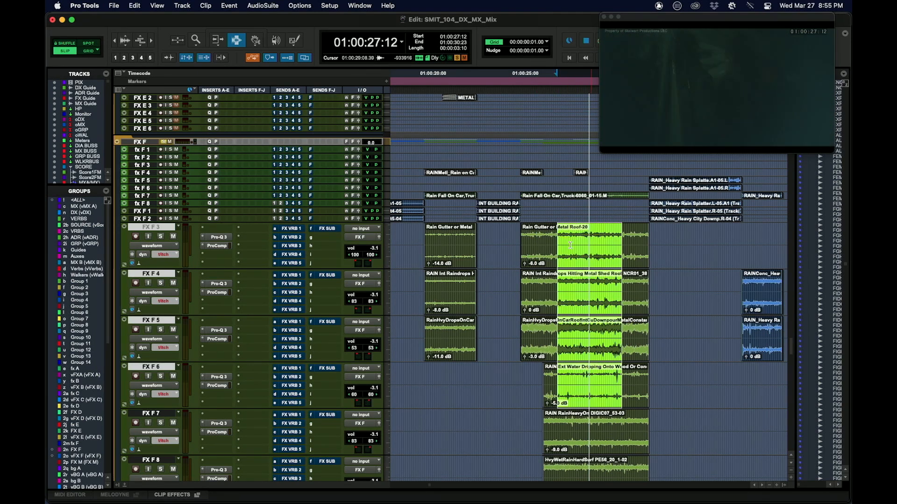
click(536, 226)
key(space)
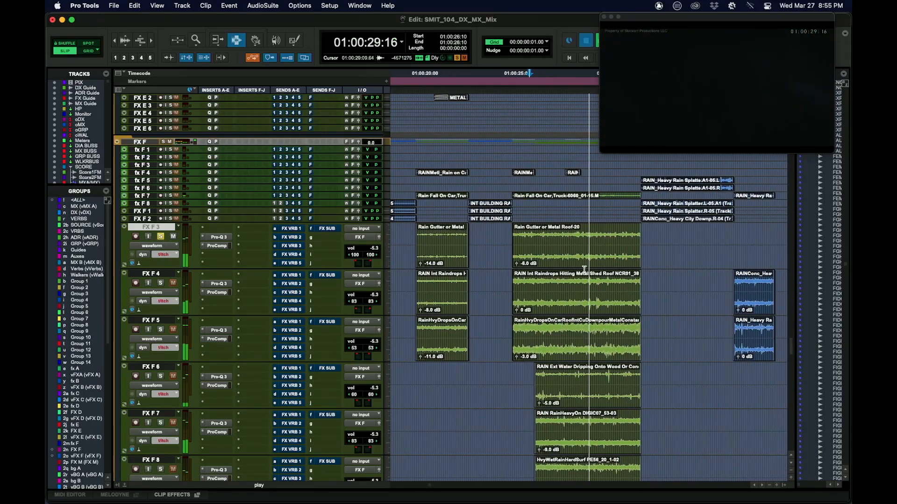
key(space)
Solo FX F 4 and play its raindrops-on-metal-roof clip from 01:00:26:23.
click(539, 287)
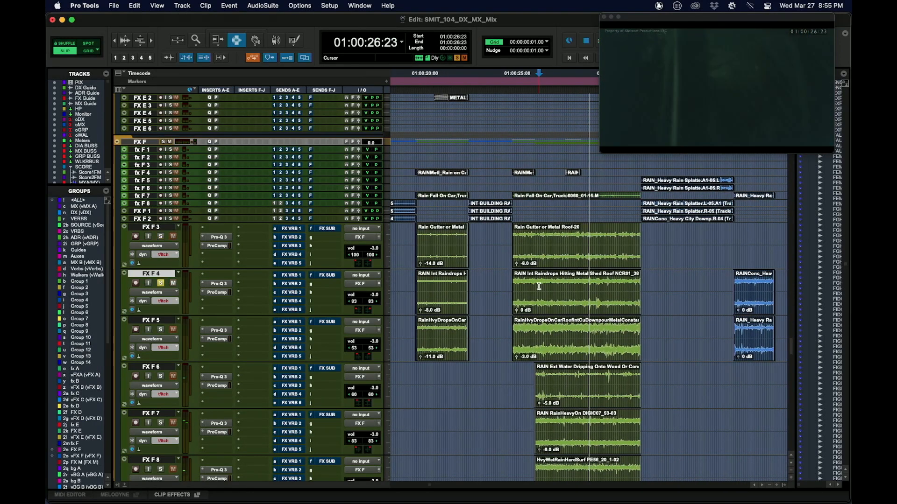
key(space)
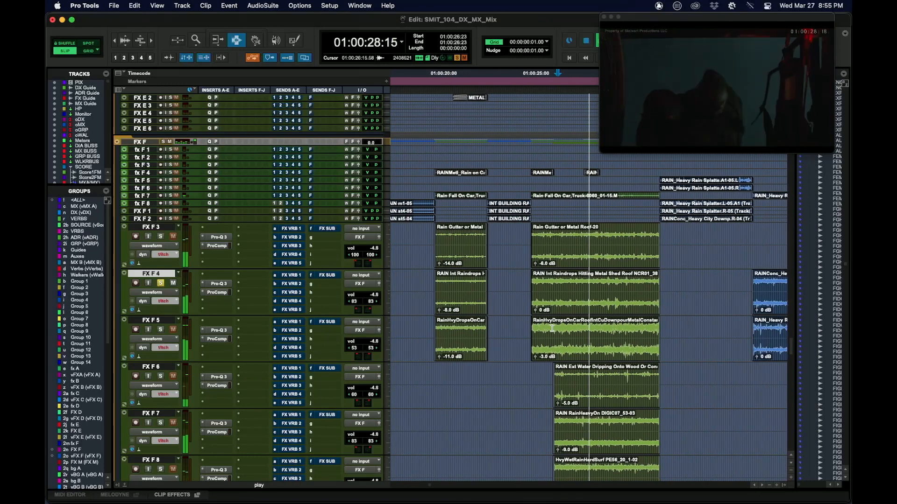
key(t)
key(space)
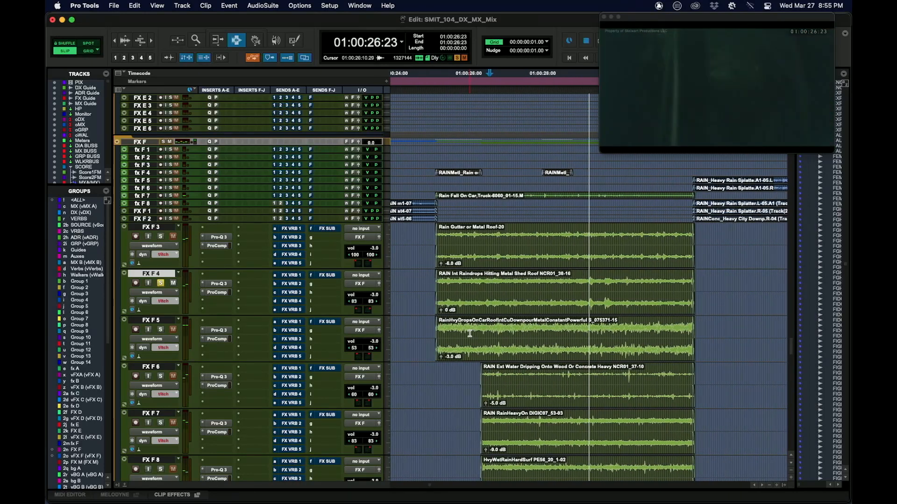
Solo FX F 5 and play its car-roof downpour clip from 01:00:26:10.
click(470, 333)
key(space)
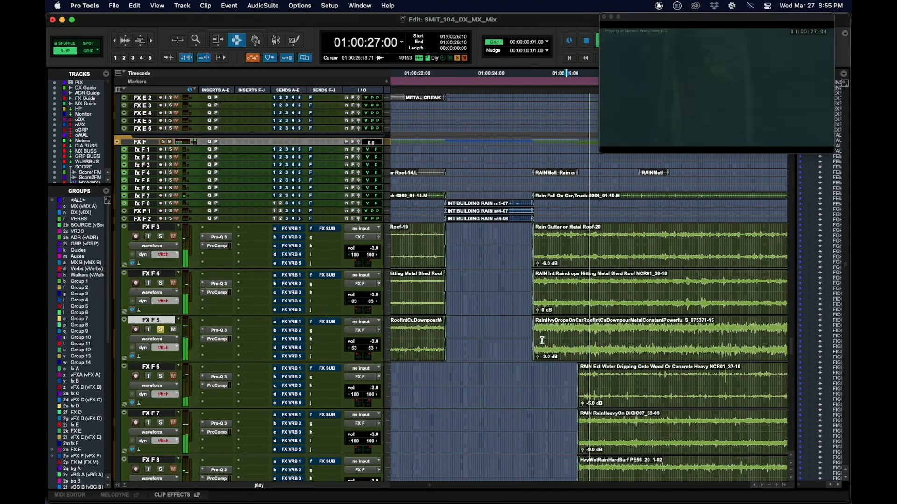
key(space)
scroll(572, 344, down, 3)
scroll(565, 373, down, 3)
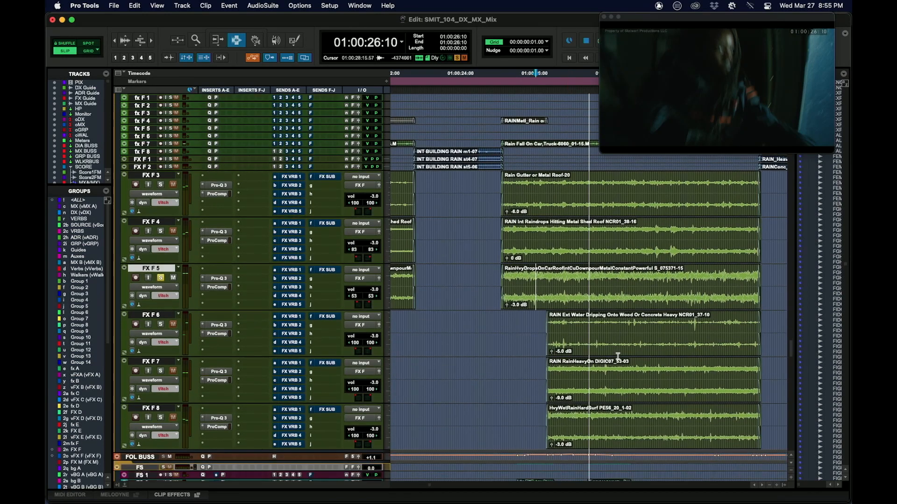
Solo FX F 6 and play its water-dripping clip from 01:00:27:02.
click(562, 342)
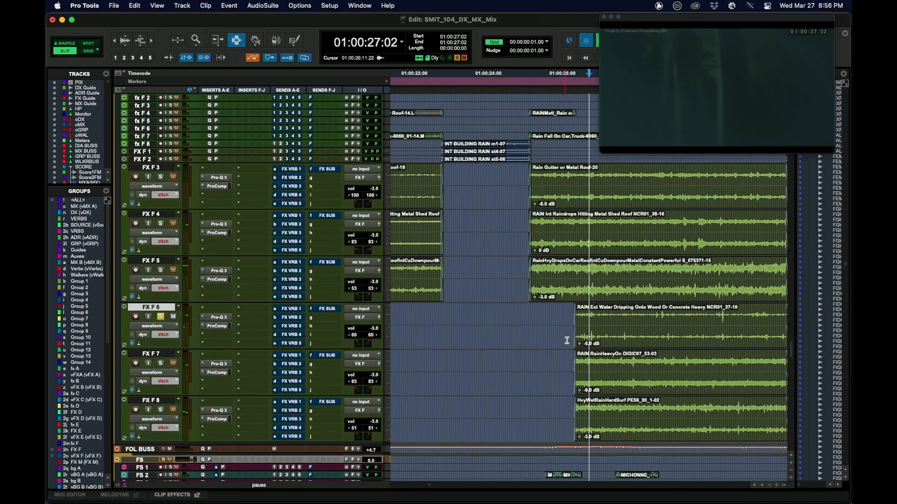
key(space)
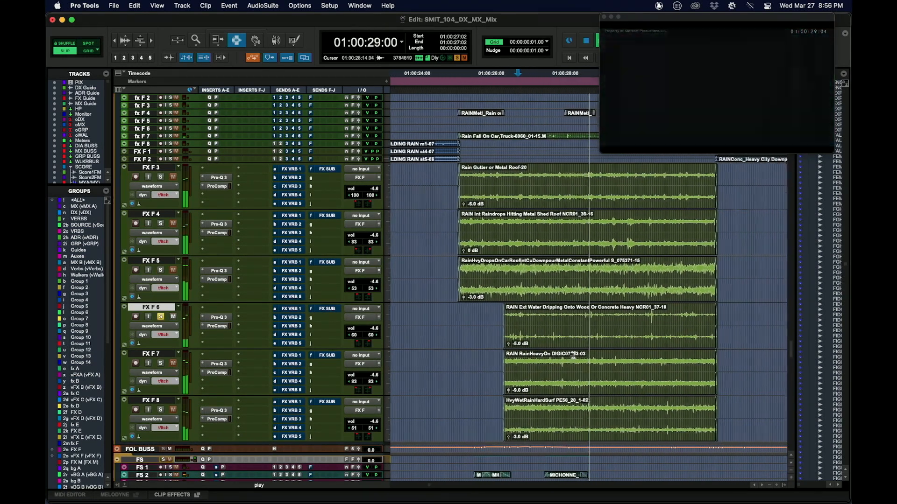
key(space)
Solo FX F 7 and play its heavy rain from 01:00:27:14, and audition the hard-surface rain on FX F 8.
click(488, 366)
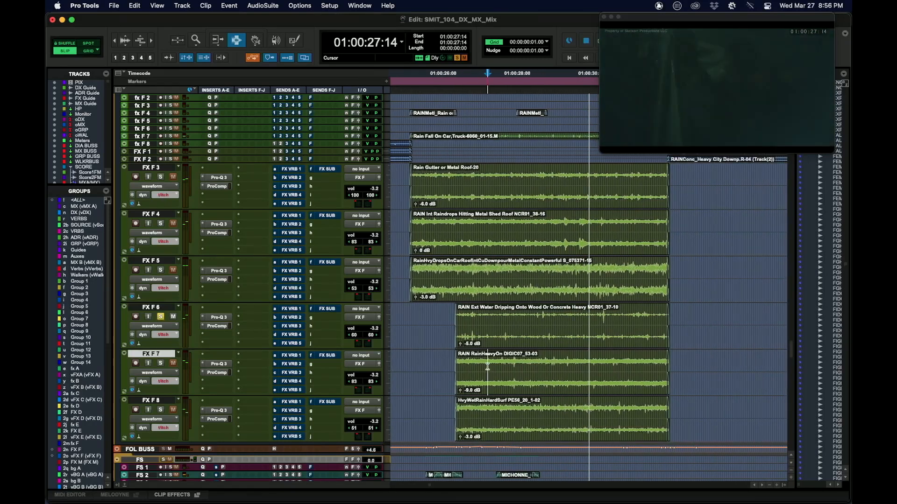
key(space)
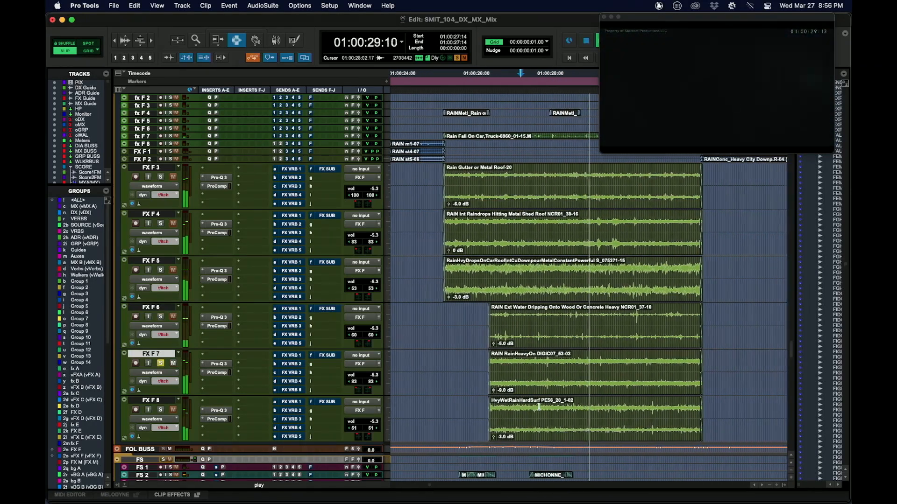
key(space)
click(505, 410)
key(space)
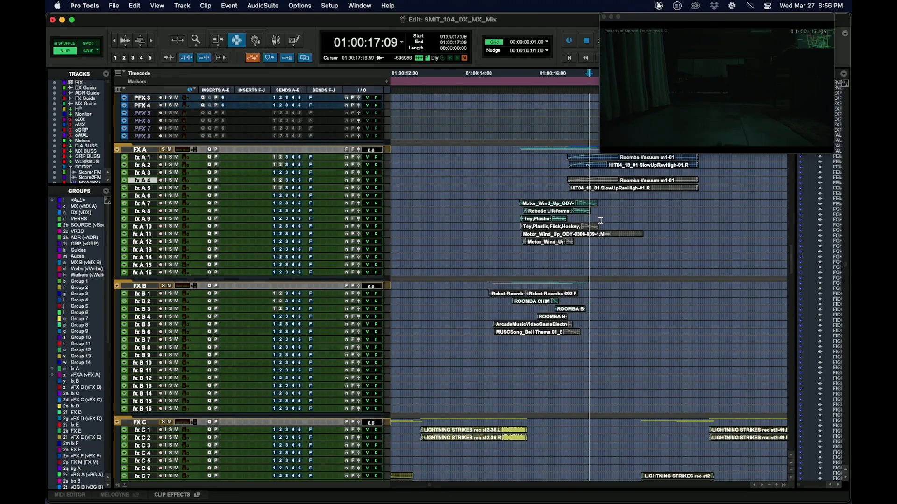
Select the range 01:00:15:04 to 01:00:16:22 across fx A 7 to fx A 13 and solo those tracks.
scroll(601, 220, down, 1)
scroll(656, 220, up, 2)
drag(485, 205, 632, 259)
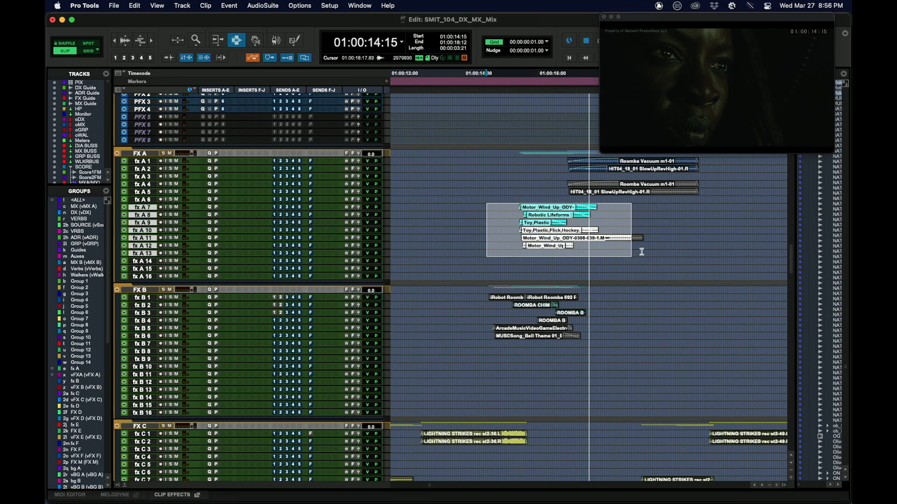
drag(463, 203, 576, 262)
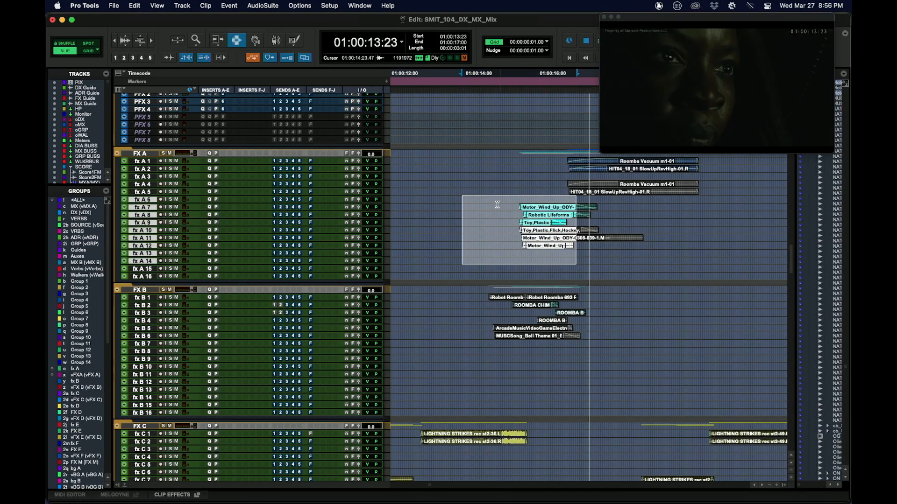
drag(497, 204, 599, 246)
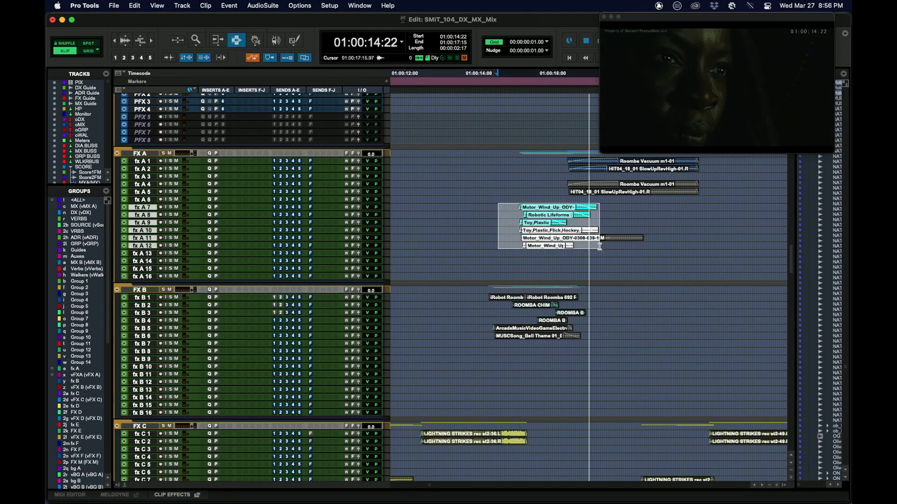
drag(507, 205, 575, 254)
key(shift+s)
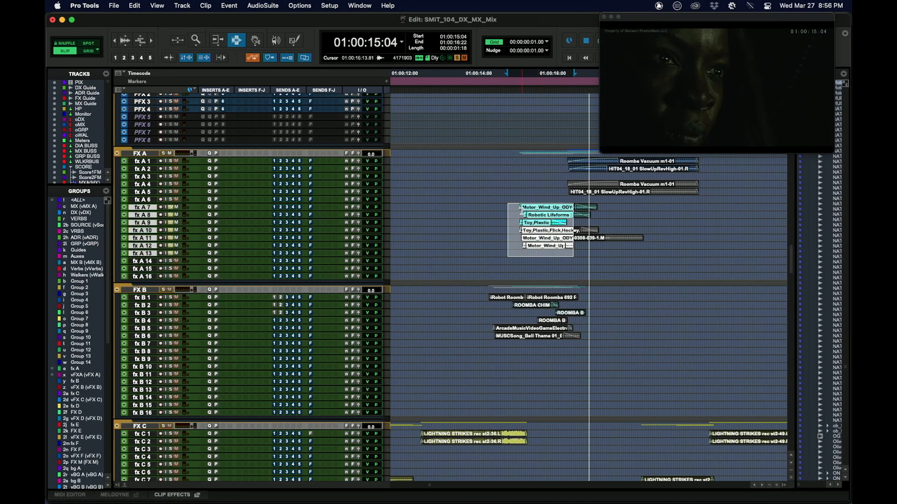
Play the soloed motor and toy sounds from 01:00:15:14, and enlarge tracks fx A 7 to fx A 12.
click(522, 211)
key(space)
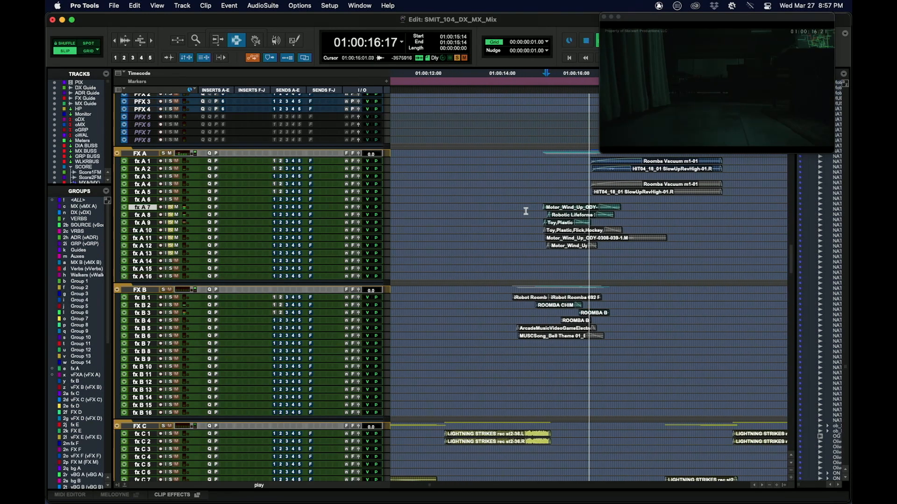
click(516, 212)
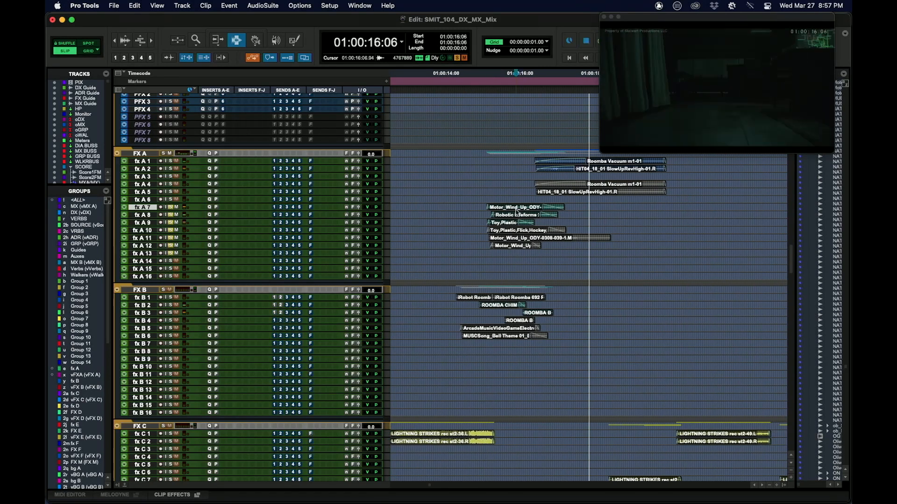
key(ctrl+Up)
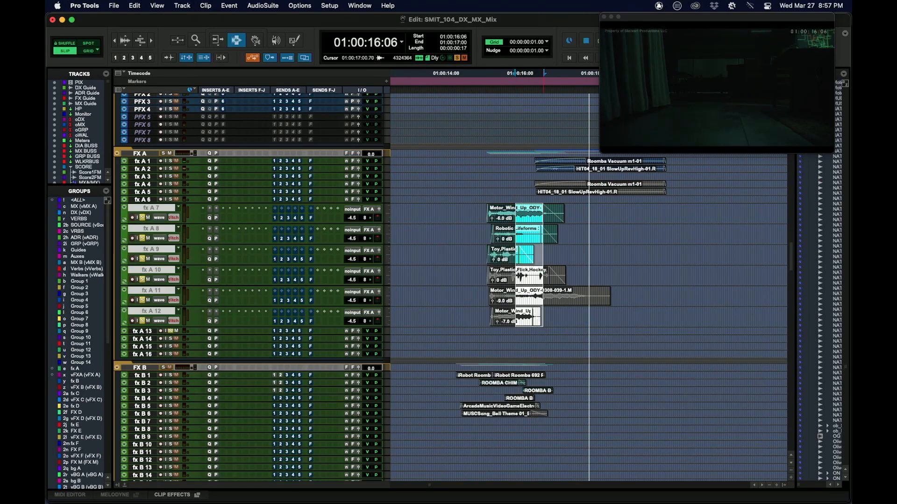
Open the output panner of fx A 7 and play the soloed clips from 01:00:15:06 and again from 01:00:15:11 to examine the panning.
click(478, 214)
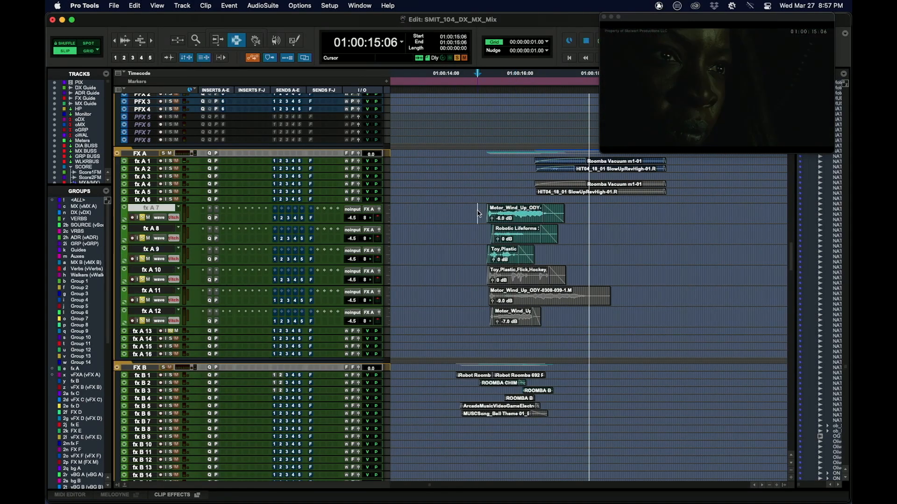
click(381, 209)
key(space)
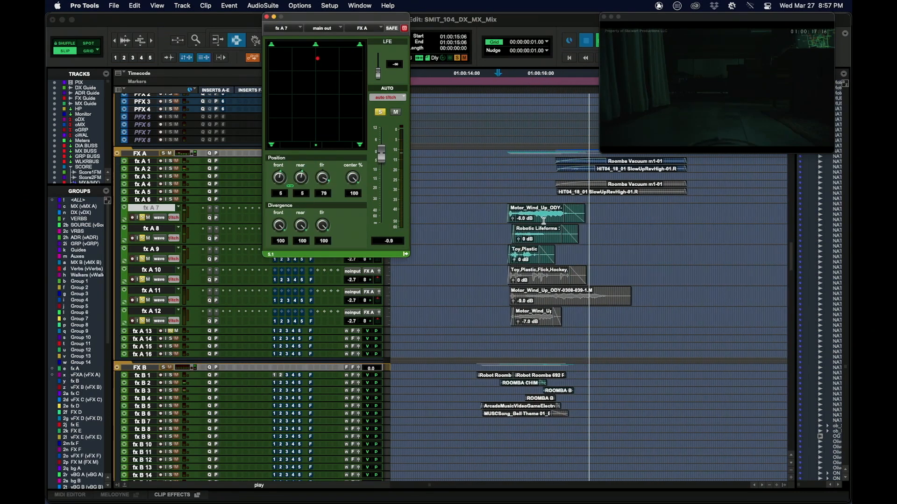
key(space)
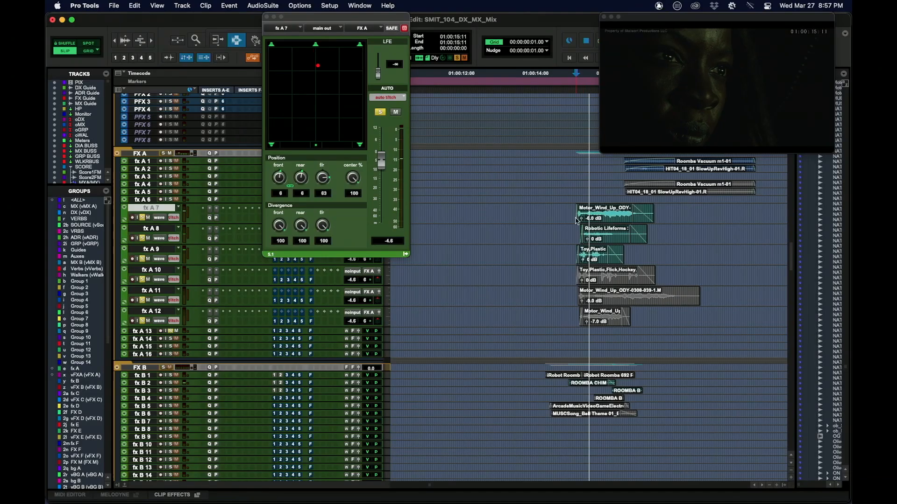
key(space)
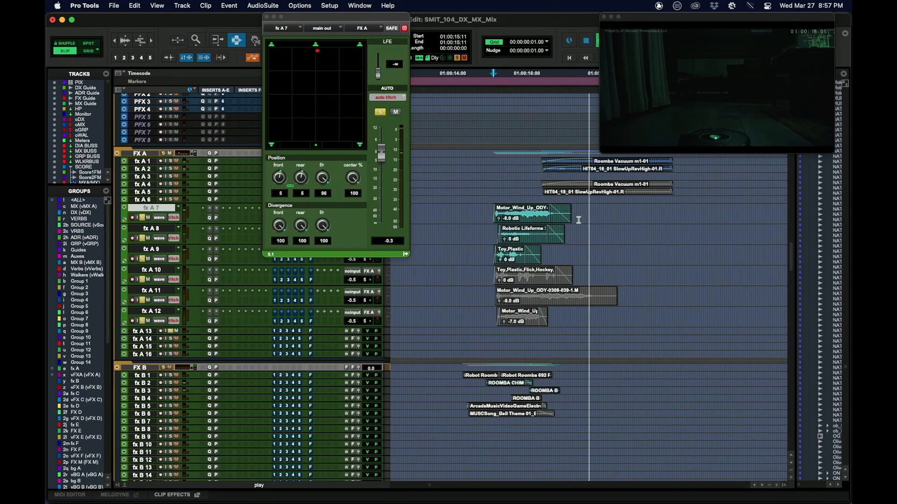
Solo tracks fx A 1 to fx A 5 and play the Roomba vacuum sounds from 01:00:16:19.
drag(497, 157, 512, 191)
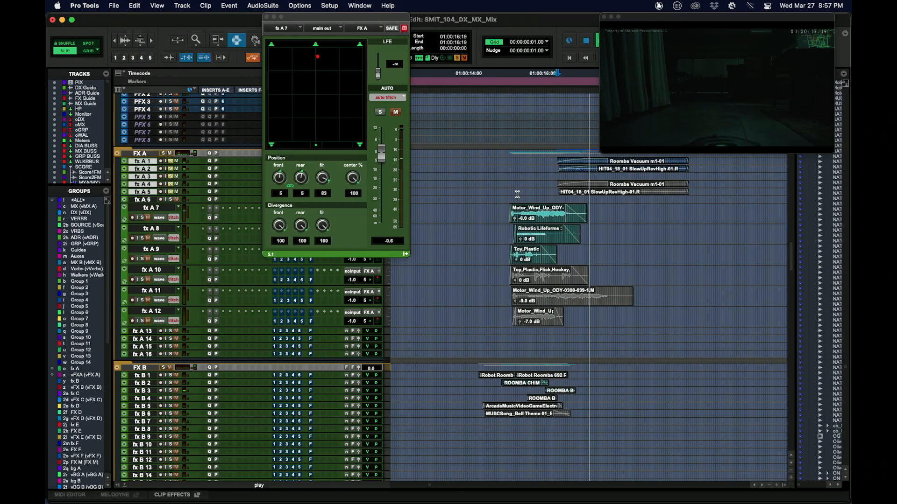
key(r)
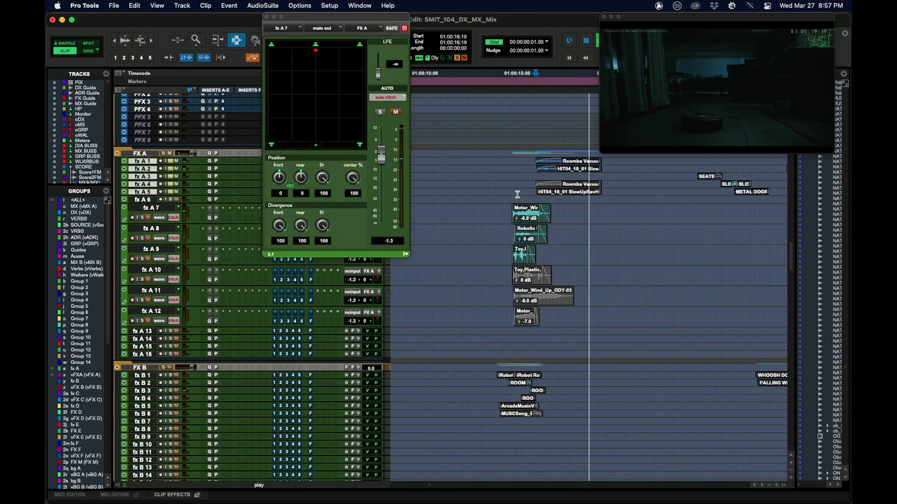
Stop playback and mark a range across the motor and toy clips on tracks fx A 7 to fx A 12.
key(space)
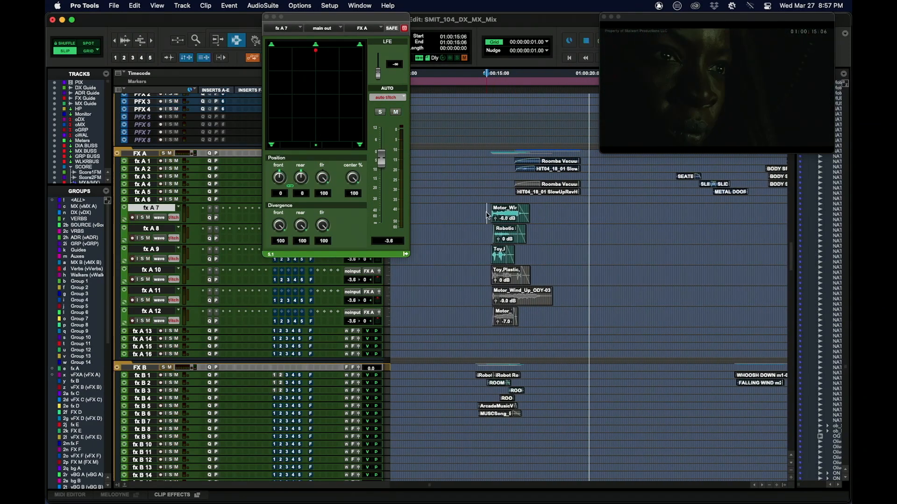
drag(489, 219, 569, 324)
drag(557, 266, 586, 330)
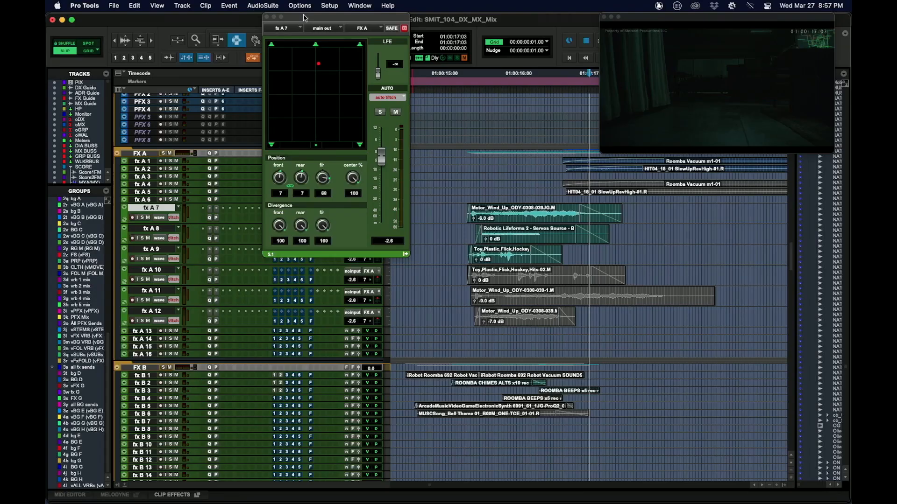
Move the fx A 7 panner aside, open send B (FX VRB 2) of fx A 8 to examine it, and close its window.
drag(301, 33, 453, 34)
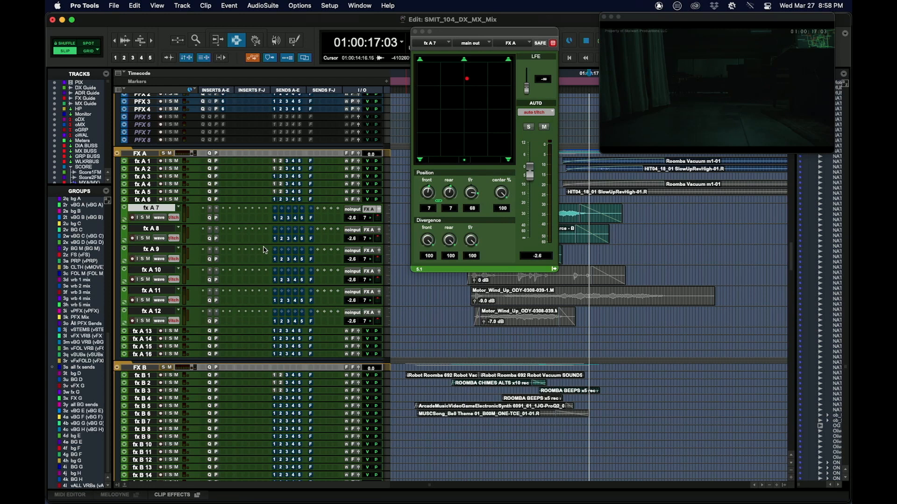
click(277, 239)
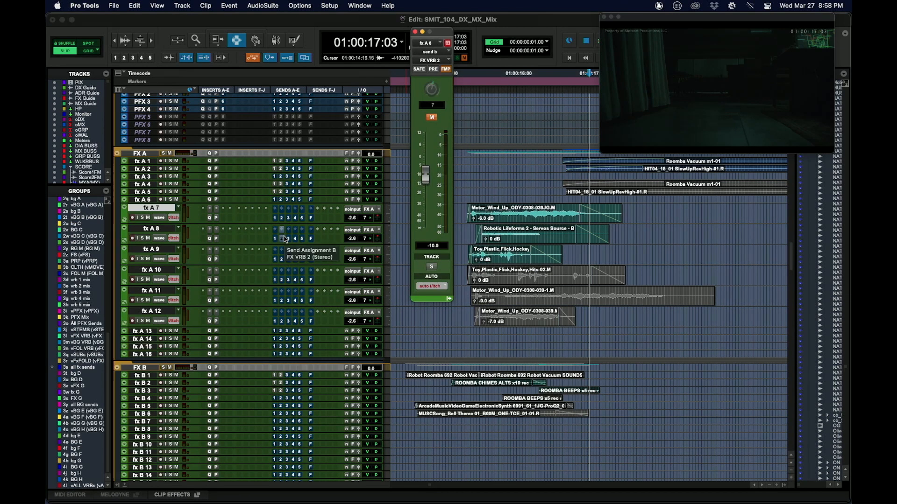
key(r)
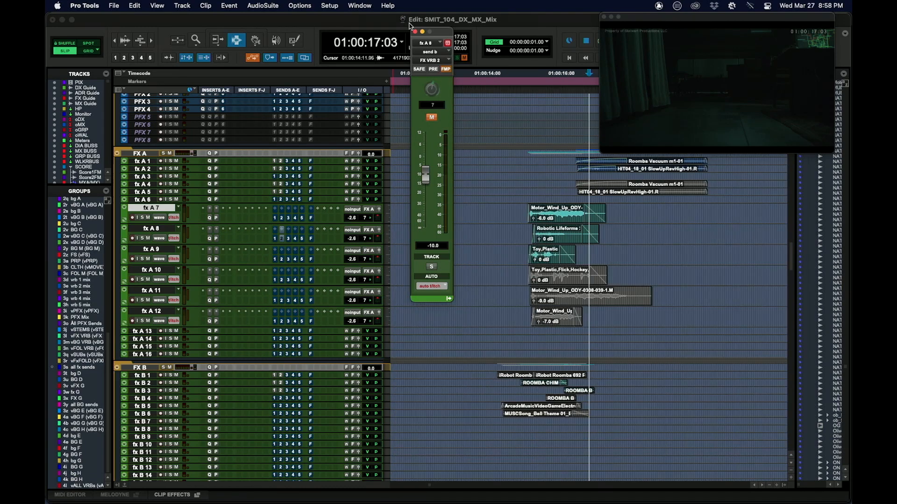
click(415, 31)
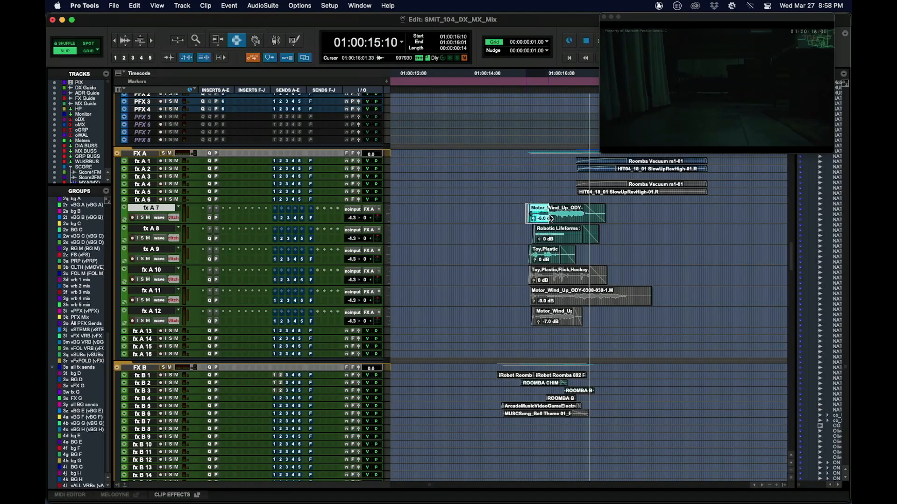
Mark the range 01:00:14:14 to 01:00:15:15 across fx A 7 and fx A 8, and place the cursor on the fx A 7 motor clip.
drag(551, 217, 557, 218)
drag(494, 215, 532, 241)
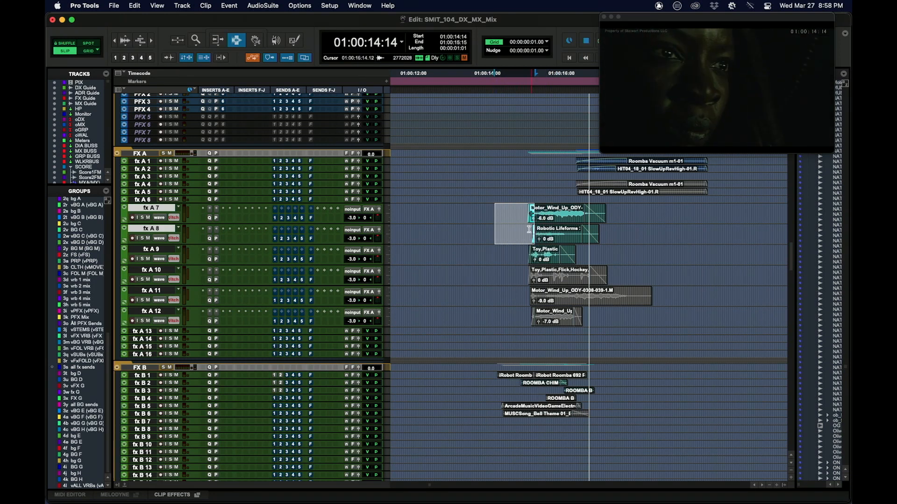
click(536, 212)
key(t)
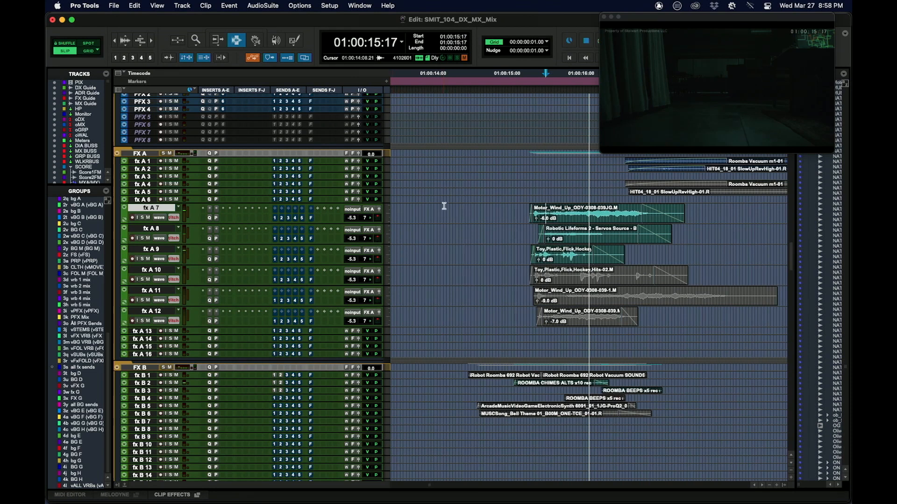
Select the range 01:00:14:08 to 01:00:14:19 across fx A 7 to fx A 12 and enlarge those tracks to show their waveforms.
drag(444, 206, 479, 323)
key(e)
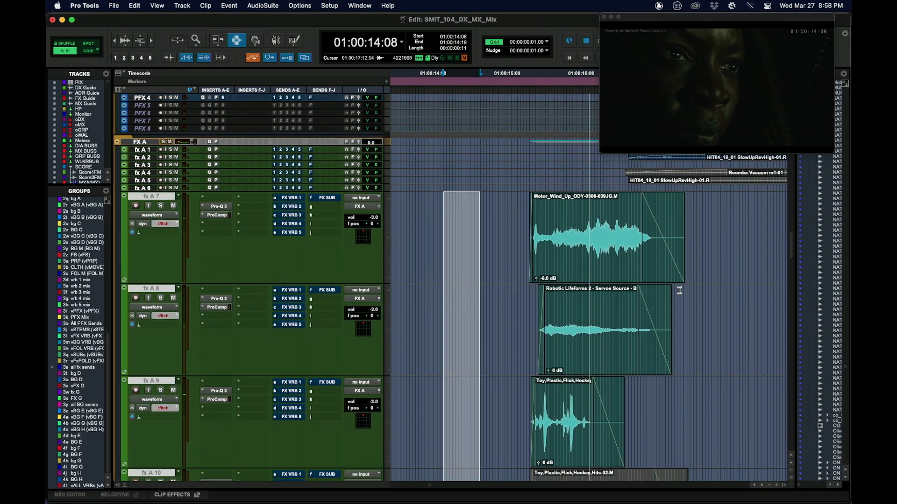
scroll(610, 267, down, 1)
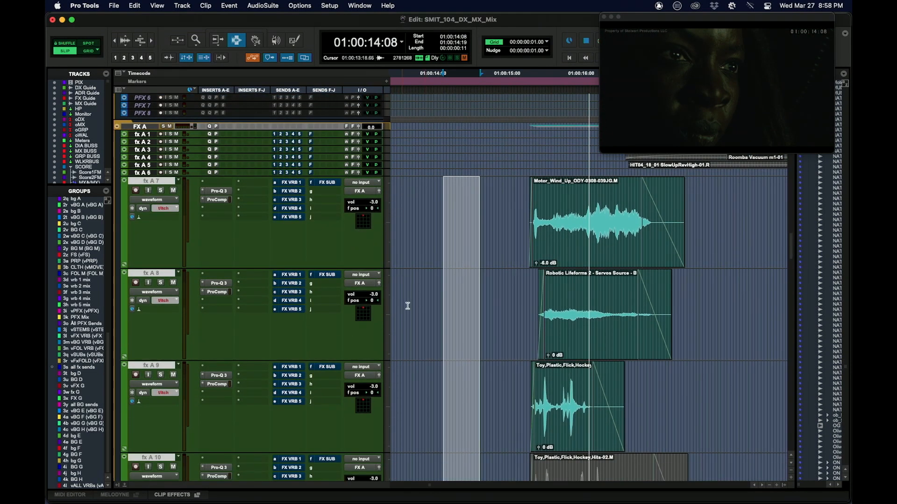
scroll(498, 236, down, 3)
Audition the motor, servo and toy clips from 01:00:14:13 on fx A 8, and again from a point closer to the clips.
click(461, 251)
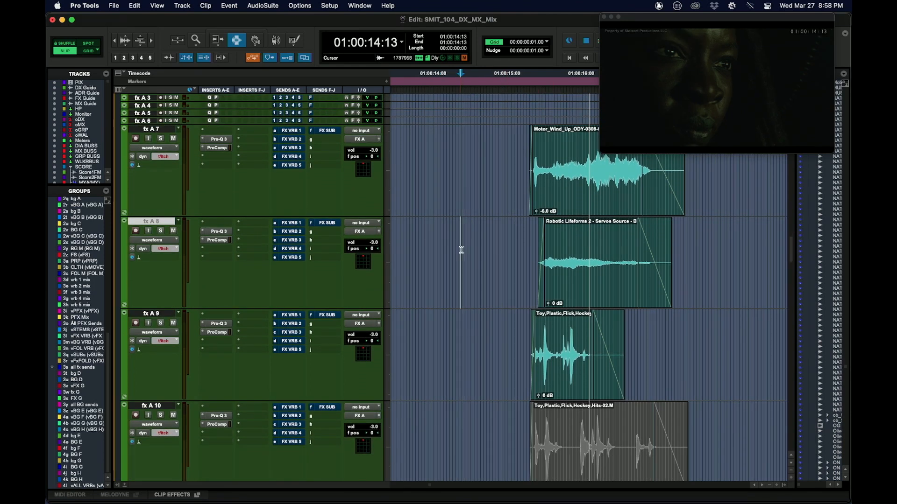
key(space)
key(space)
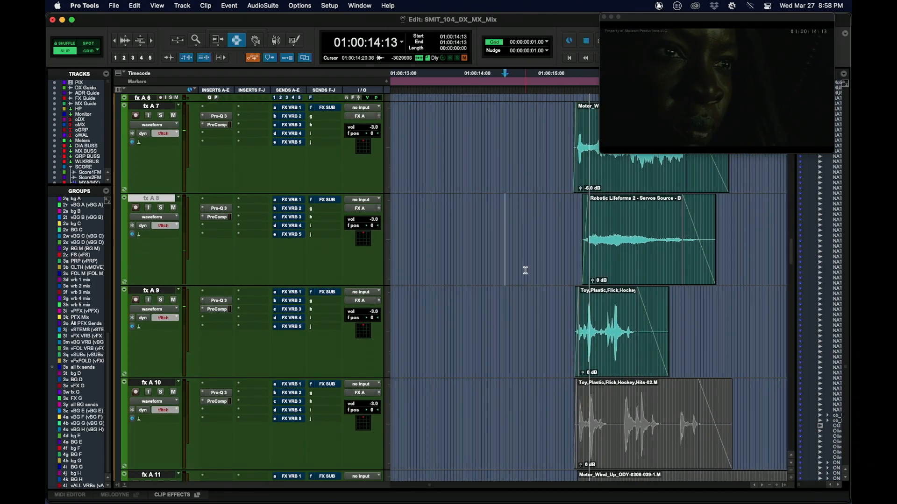
click(536, 246)
key(space)
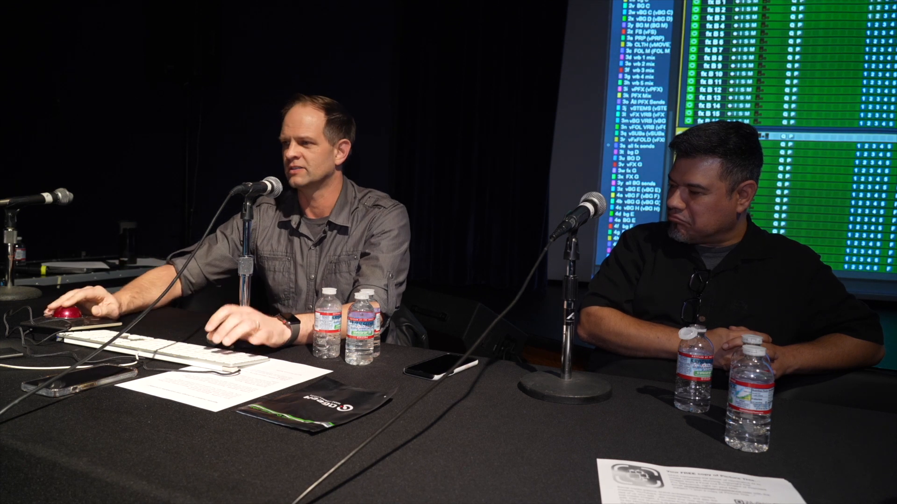
Select the range 01:00:11:22 to 01:00:16:04 across fx B 1 to fx B 6 and enlarge those tracks.
scroll(789, 135, down, 3)
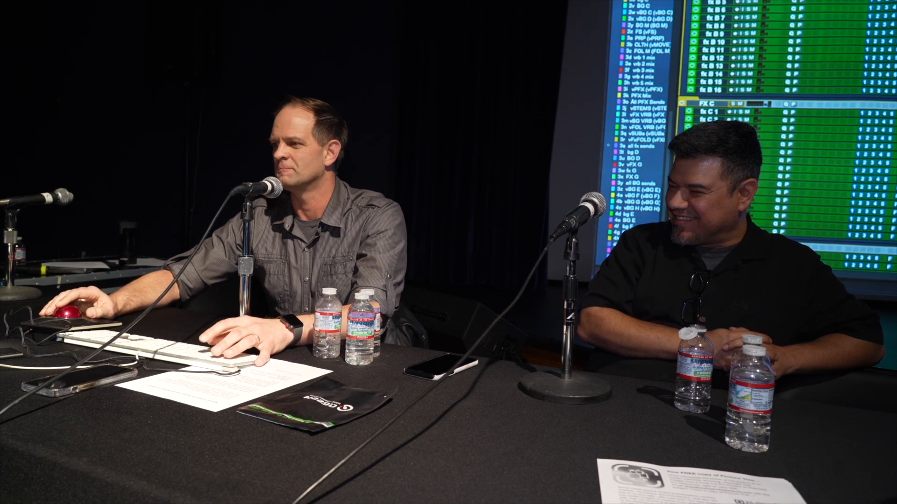
scroll(789, 135, down, 1)
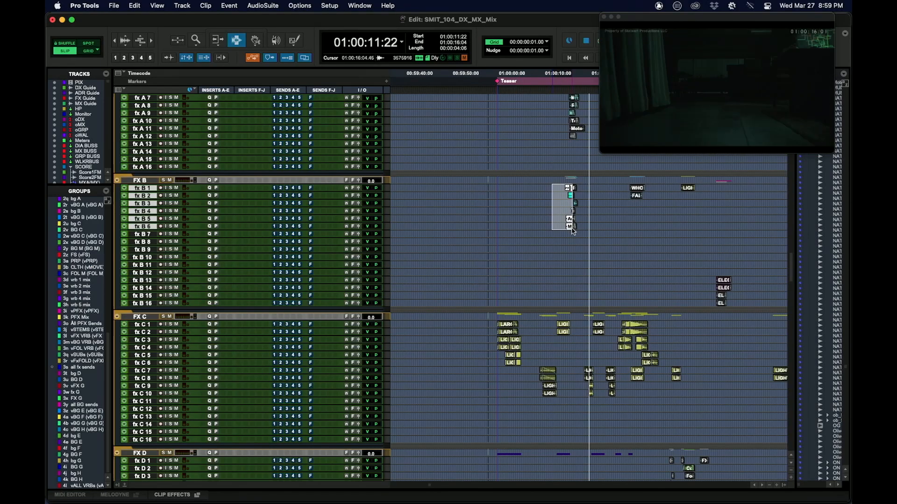
drag(589, 185, 684, 229)
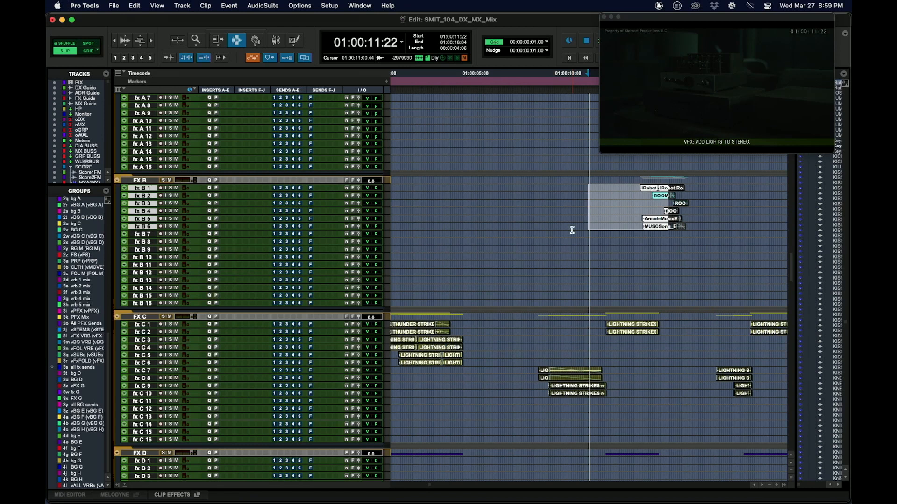
scroll(773, 229, up, 2)
key(ctrl+Up)
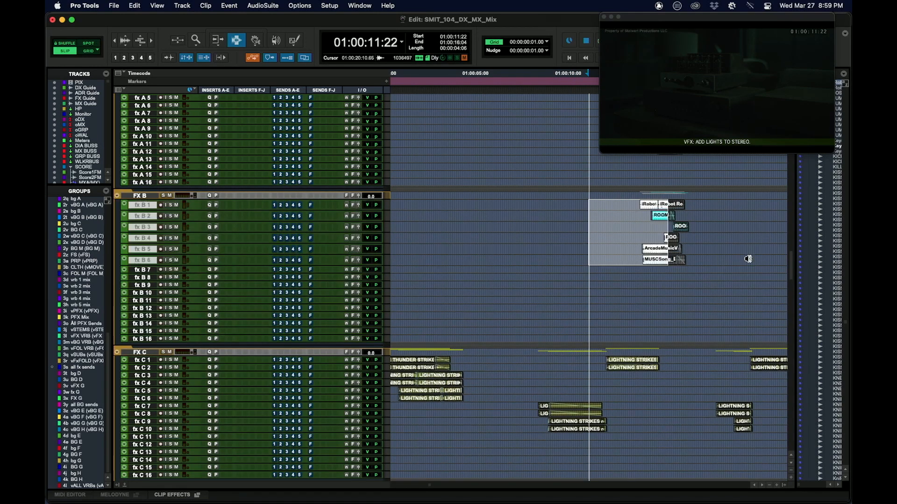
drag(631, 278, 660, 279)
scroll(633, 247, down, 3)
click(658, 208)
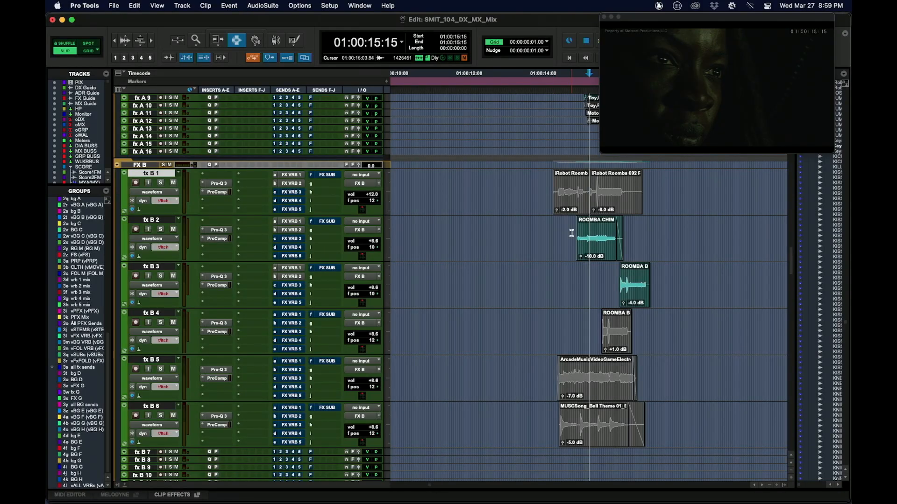
Play the Roomba chimes clip on fx B 2 from 01:00:15:04, solo the track and open its output panner.
click(571, 233)
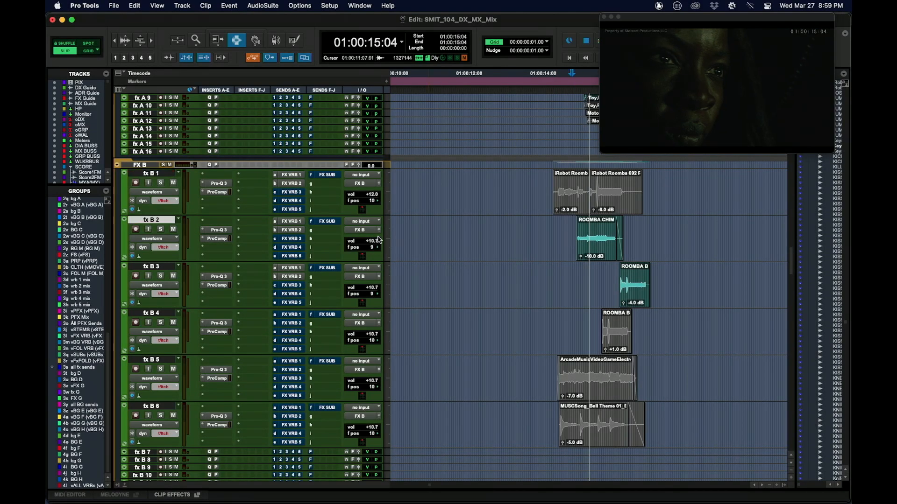
key(space)
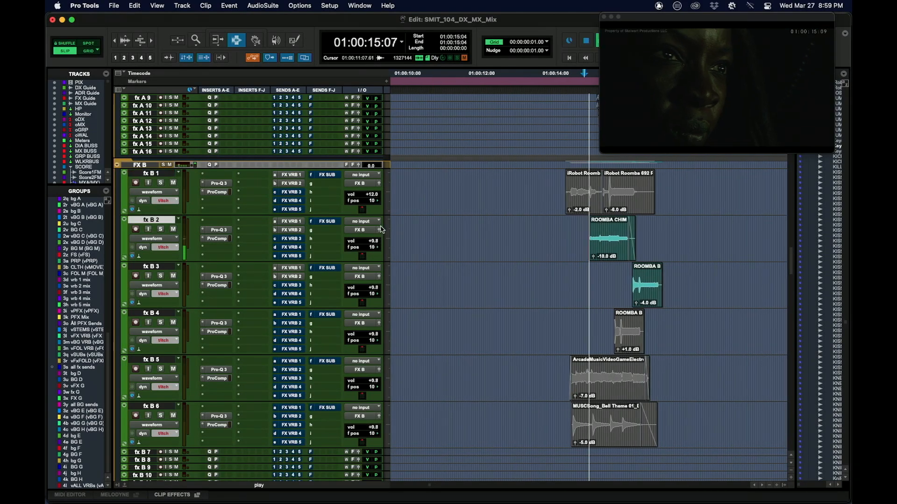
key(shift+s)
click(379, 230)
Replay the soloed fx B 2 Roomba chimes from 01:00:15:04 to examine their panning, and stop playback.
key(space)
key(r)
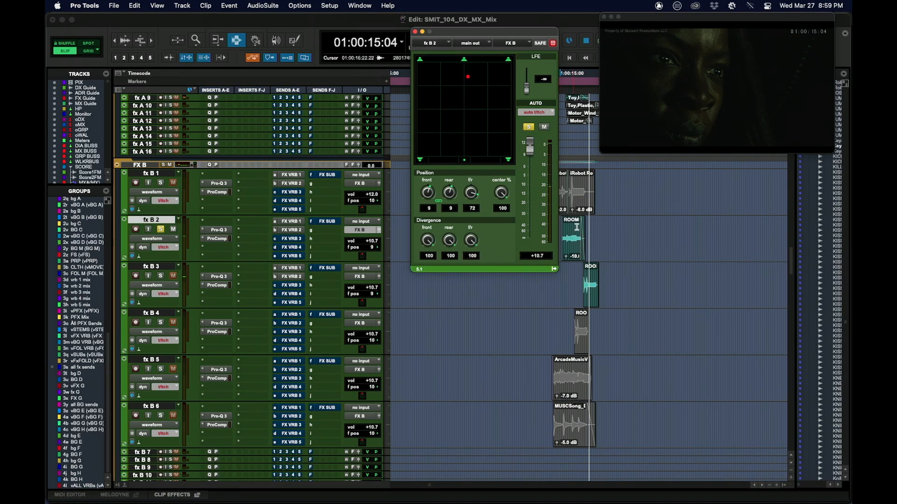
key(space)
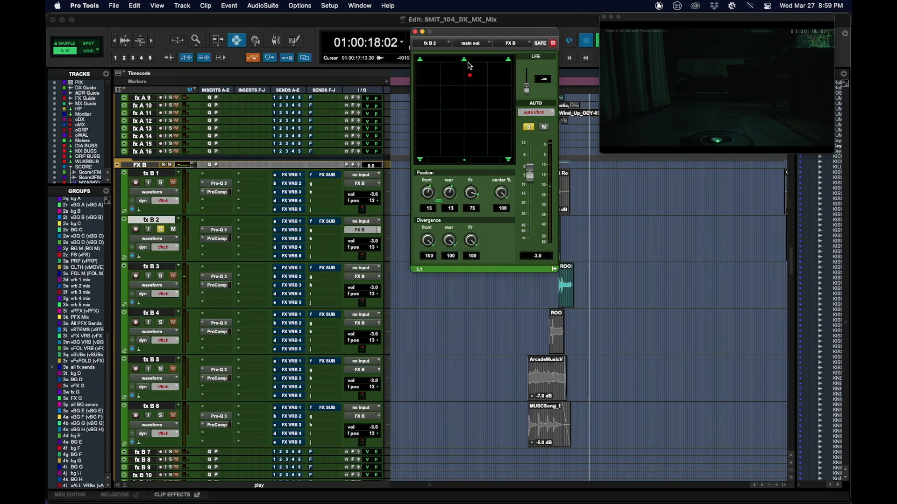
key(space)
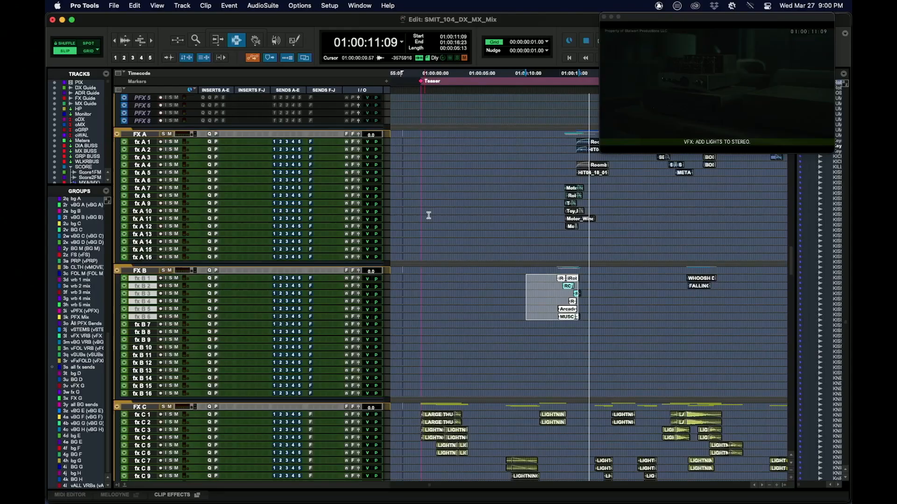
Select the range 01:00:01:12 to 01:00:07:23 across fx A 1 to fx A 16 and enlarge all those tracks.
scroll(431, 183, up, 2)
drag(435, 178, 496, 290)
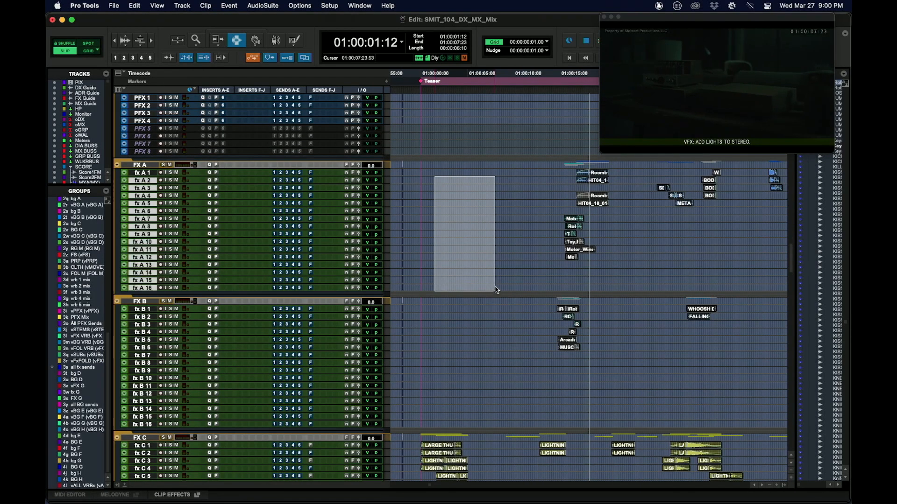
shift+click(460, 173)
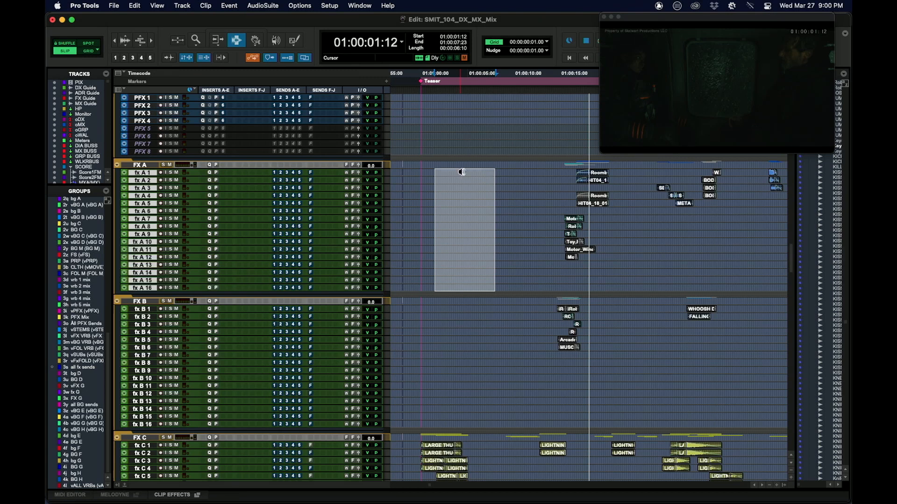
key(ctrl+Up)
key(ctrl+Up)
scroll(550, 316, down, 4)
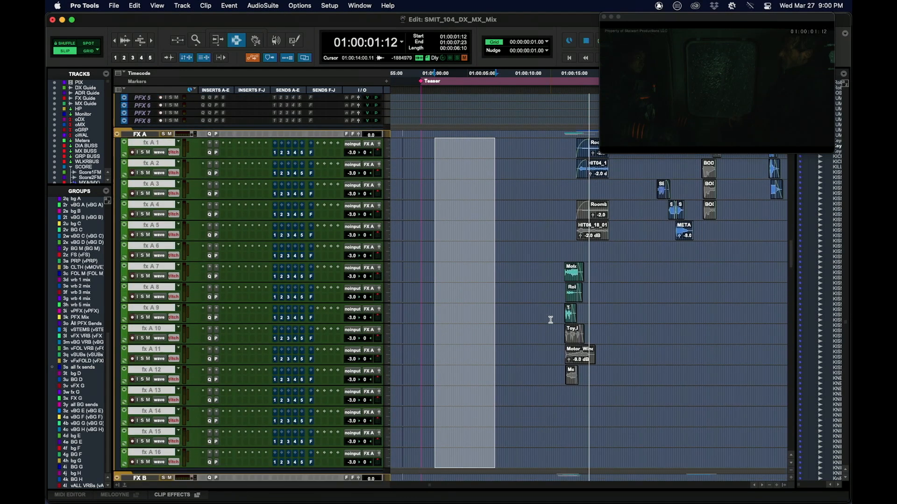
scroll(378, 228, up, 2)
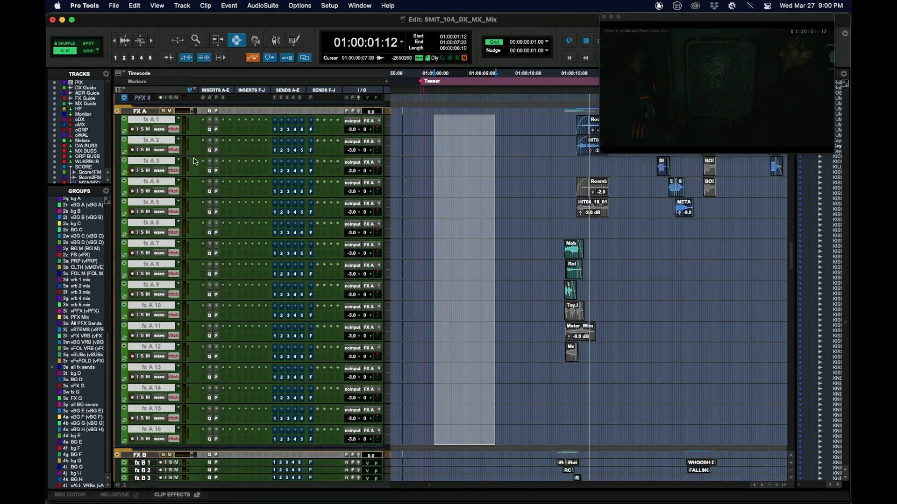
Open the FabFilter Pro-Q 3 and Pro Compressor inserts of fx A 1 to examine their settings, and close the plug-in window.
click(480, 112)
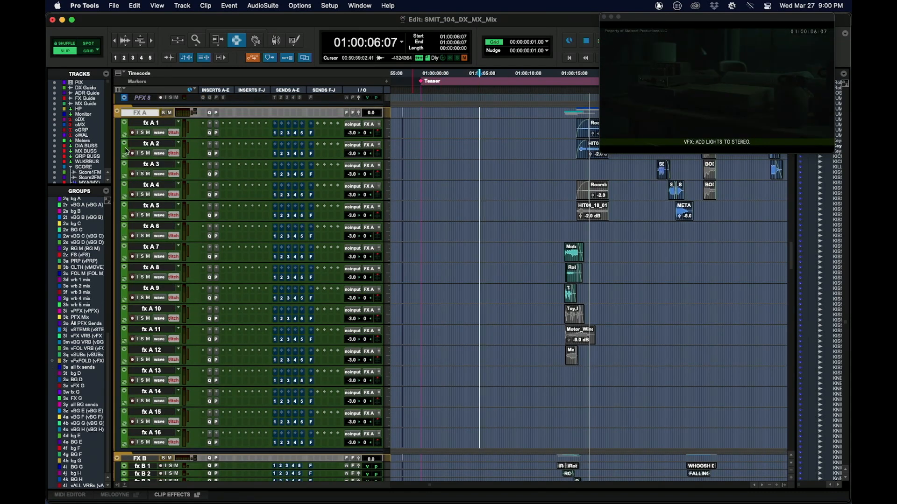
click(210, 134)
drag(301, 61, 413, 134)
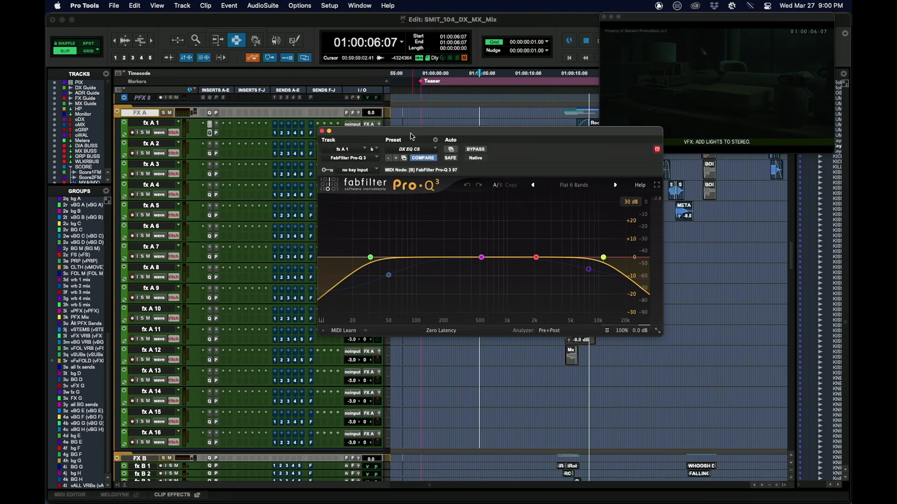
click(216, 135)
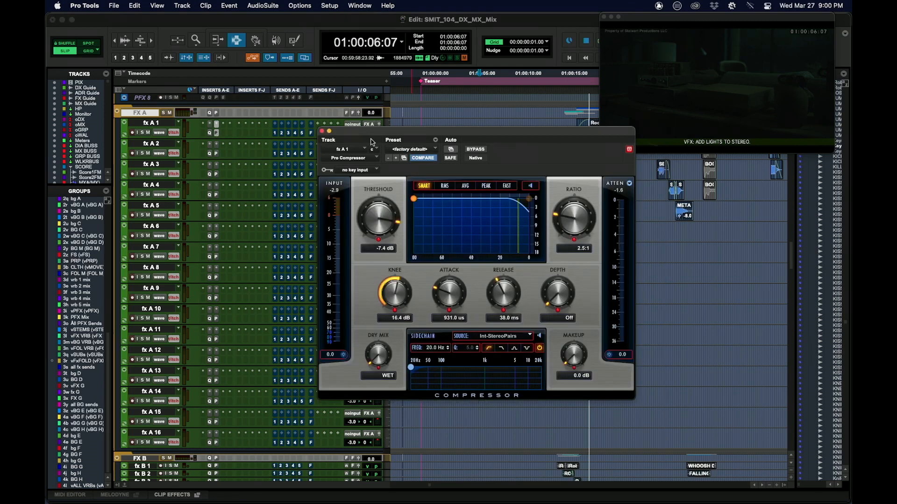
drag(369, 136, 466, 183)
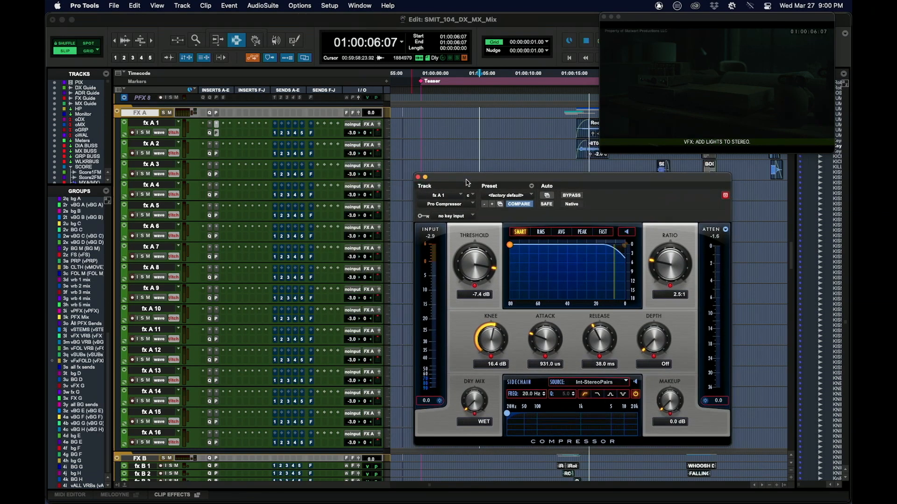
click(418, 177)
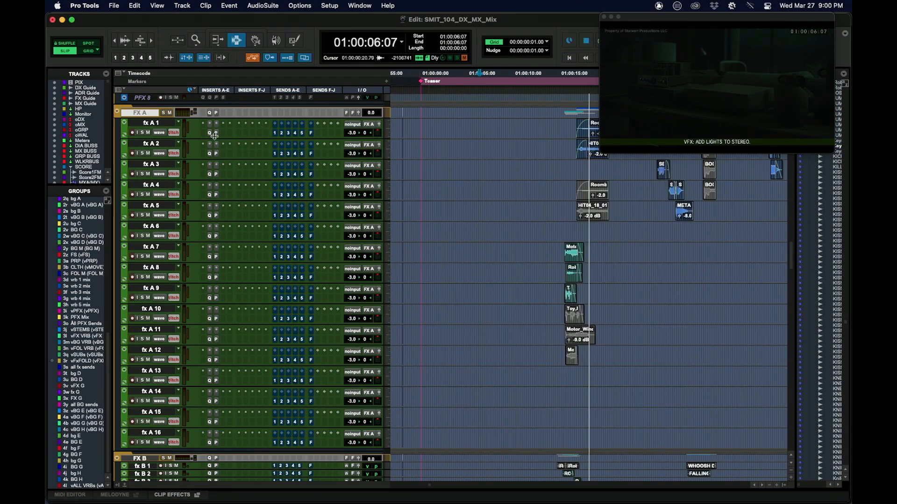
Select the short range 01:00:10:01 to 01:00:10:07 on track fx A 13.
drag(480, 147, 522, 335)
drag(513, 372, 516, 370)
scroll(522, 358, up, 3)
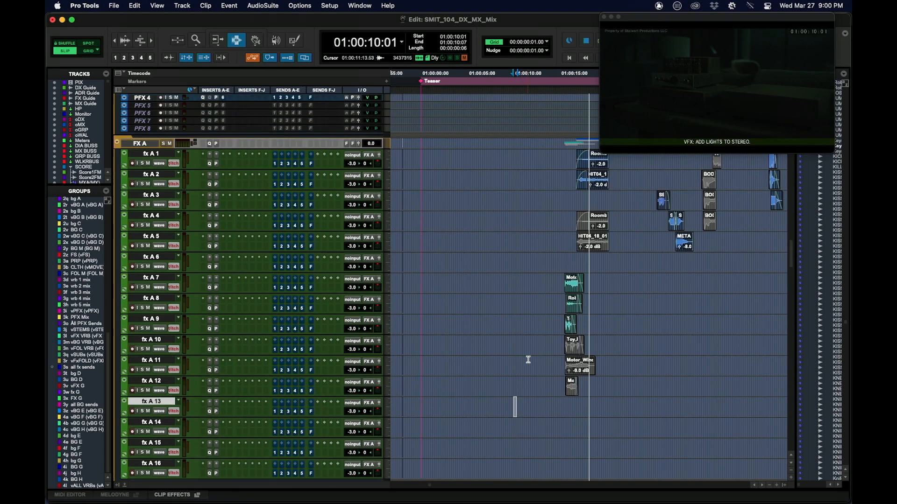